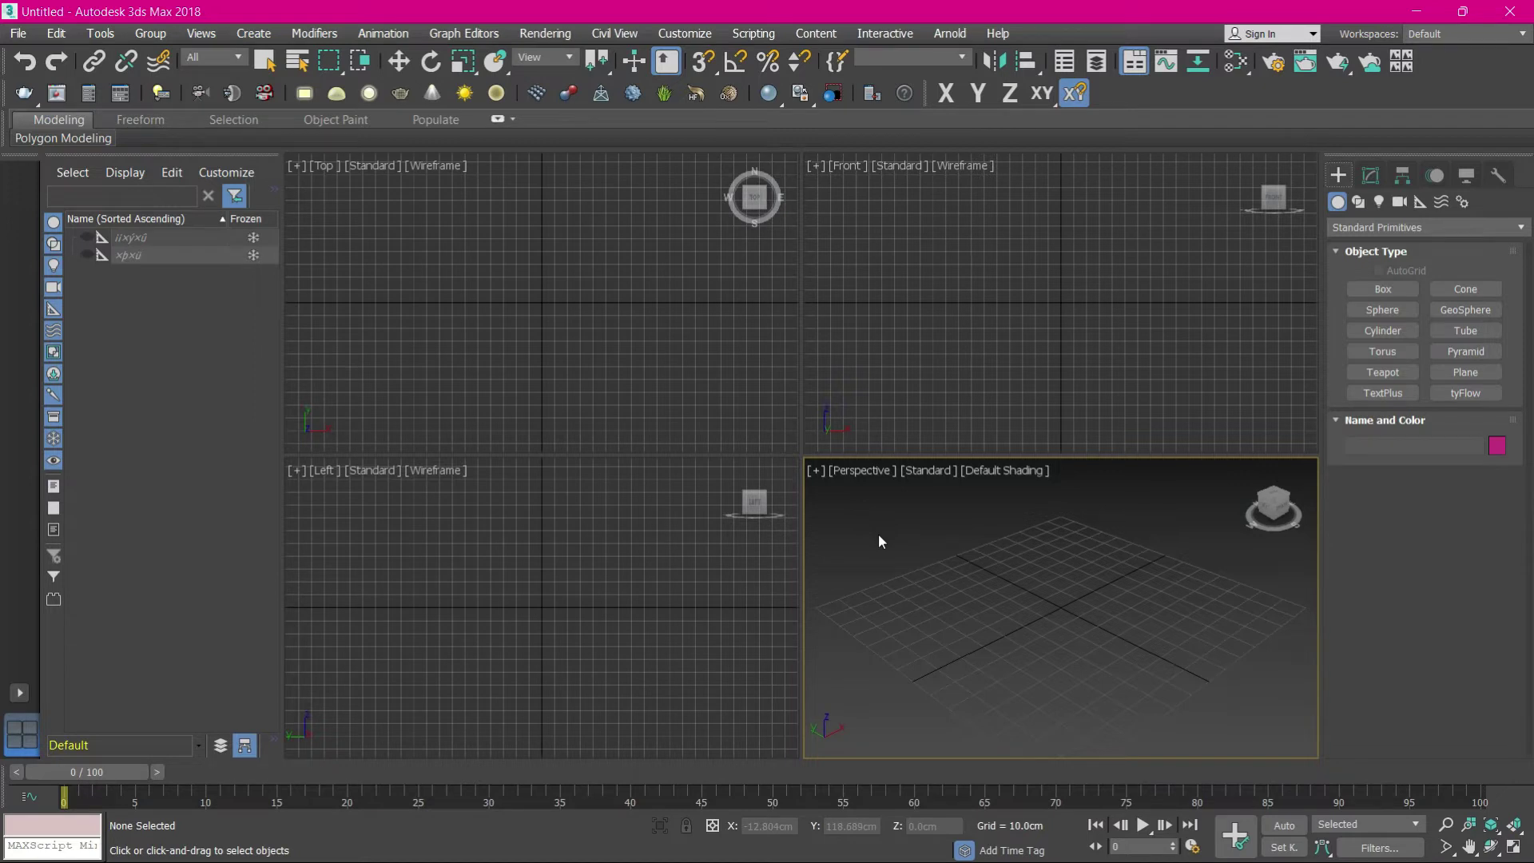
Maximize the Perspective view and draw a purple sphere at the scene centre
click(817, 471)
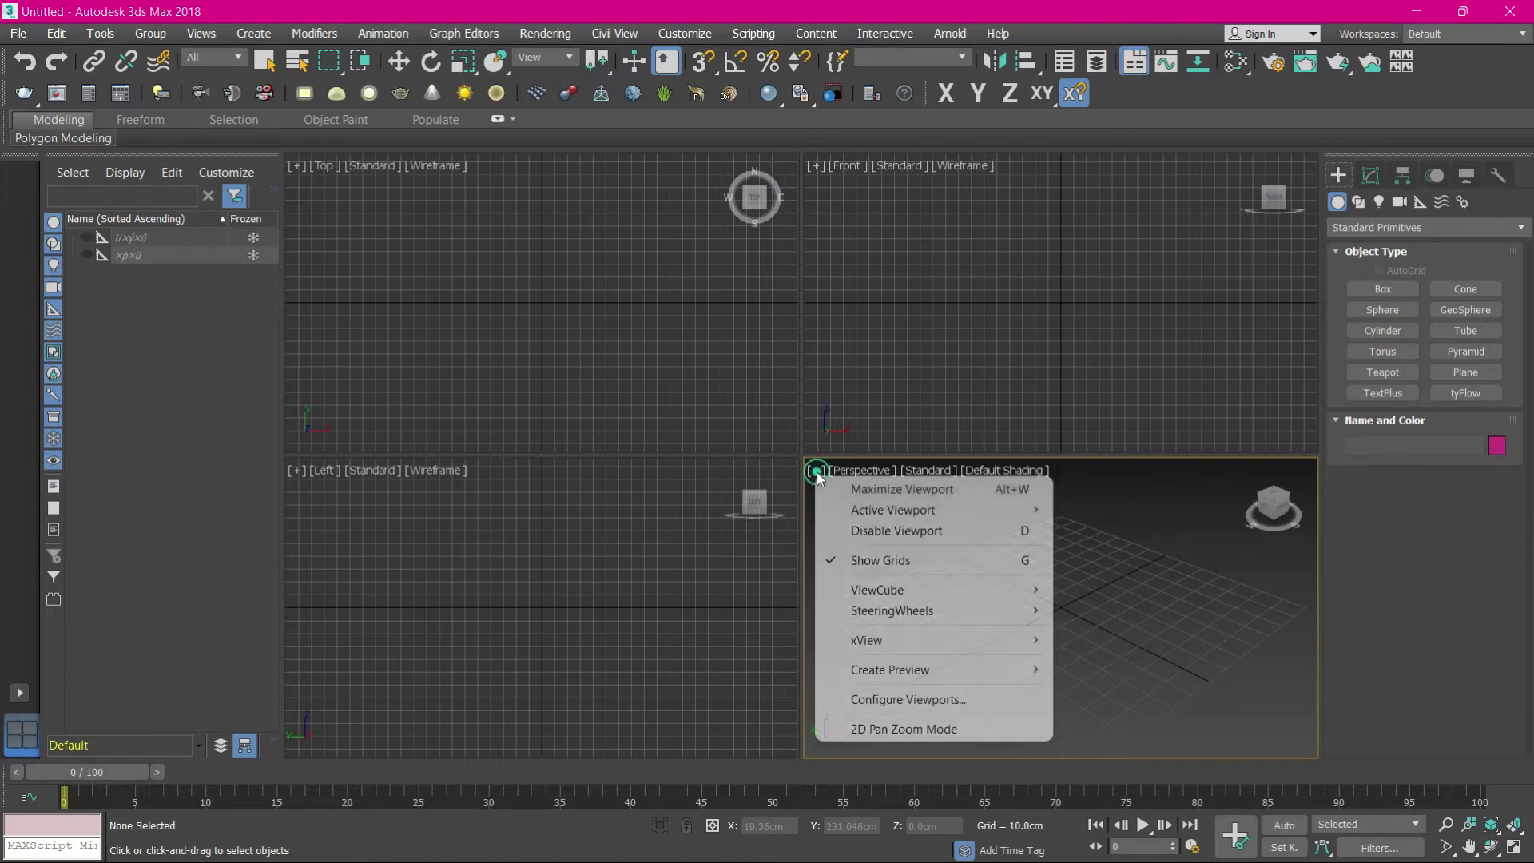
click(835, 485)
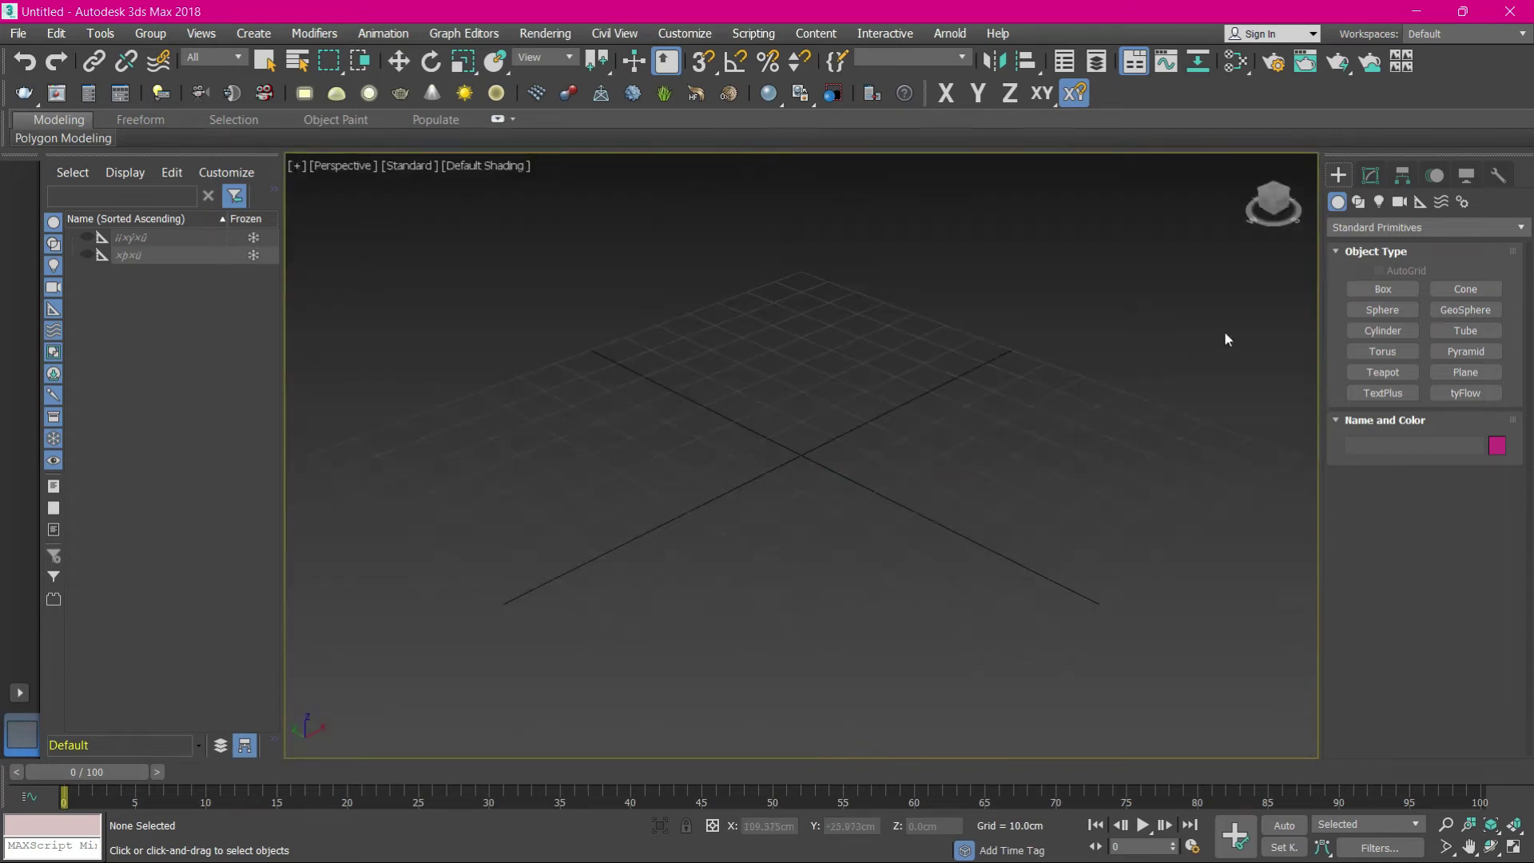
click(1378, 312)
drag(804, 454, 879, 534)
right_click(777, 341)
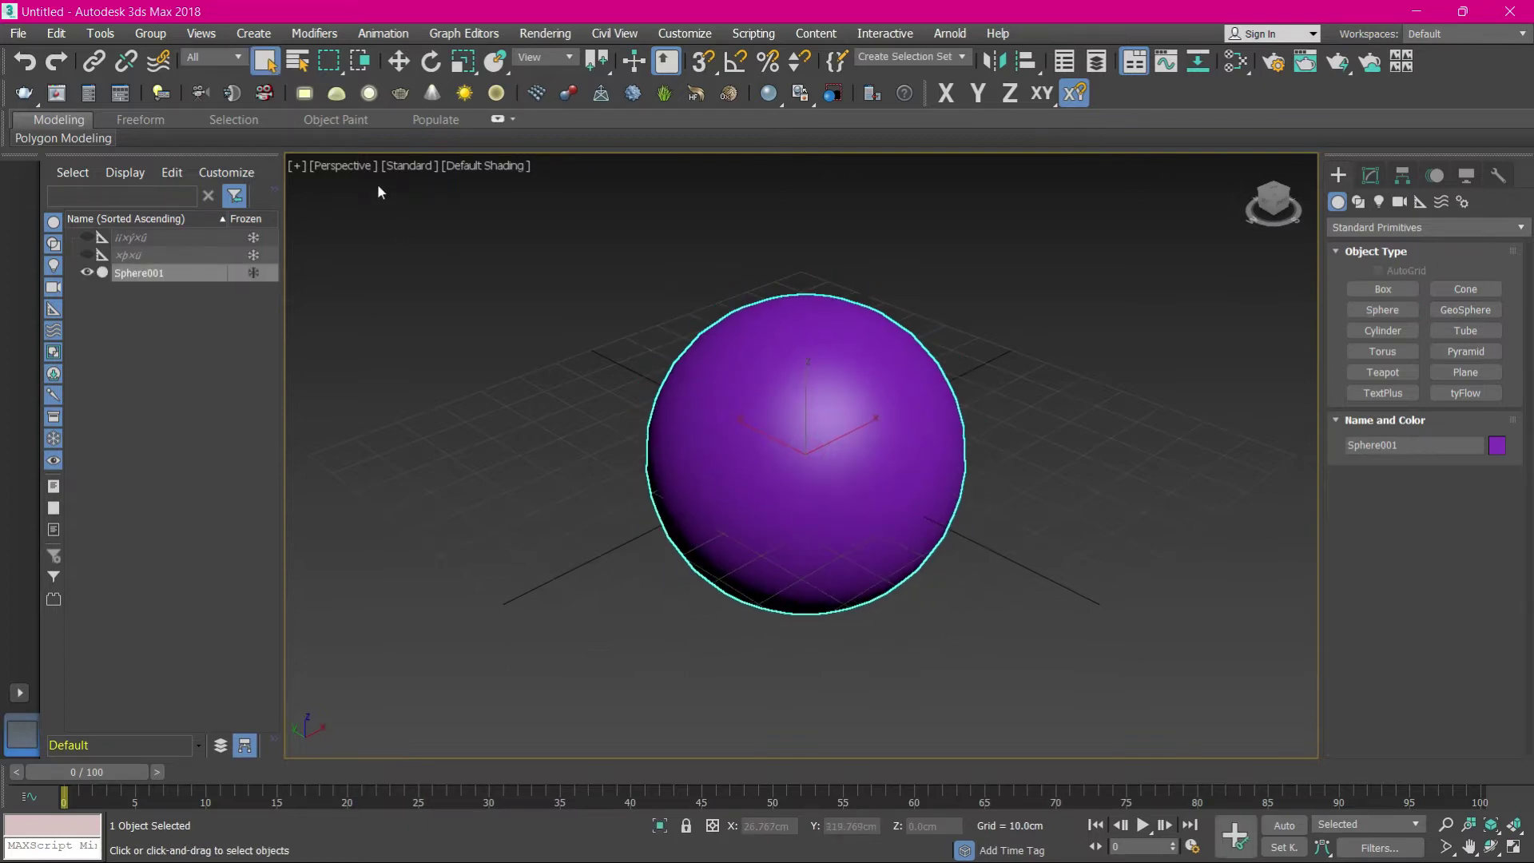
Restore the four-view layout and select Sphere001 in the Front view
click(296, 167)
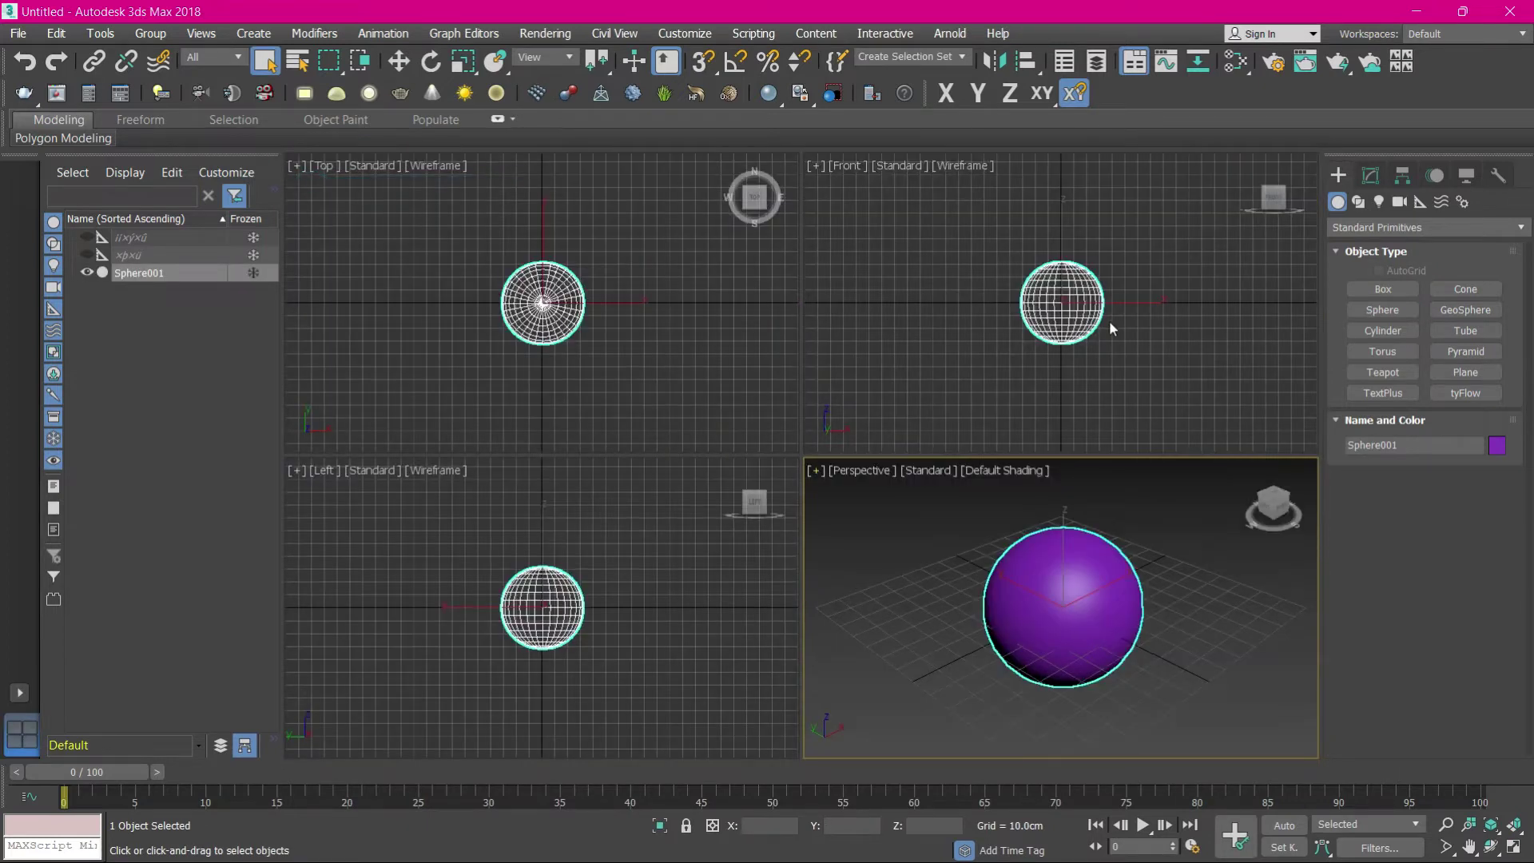
click(1072, 295)
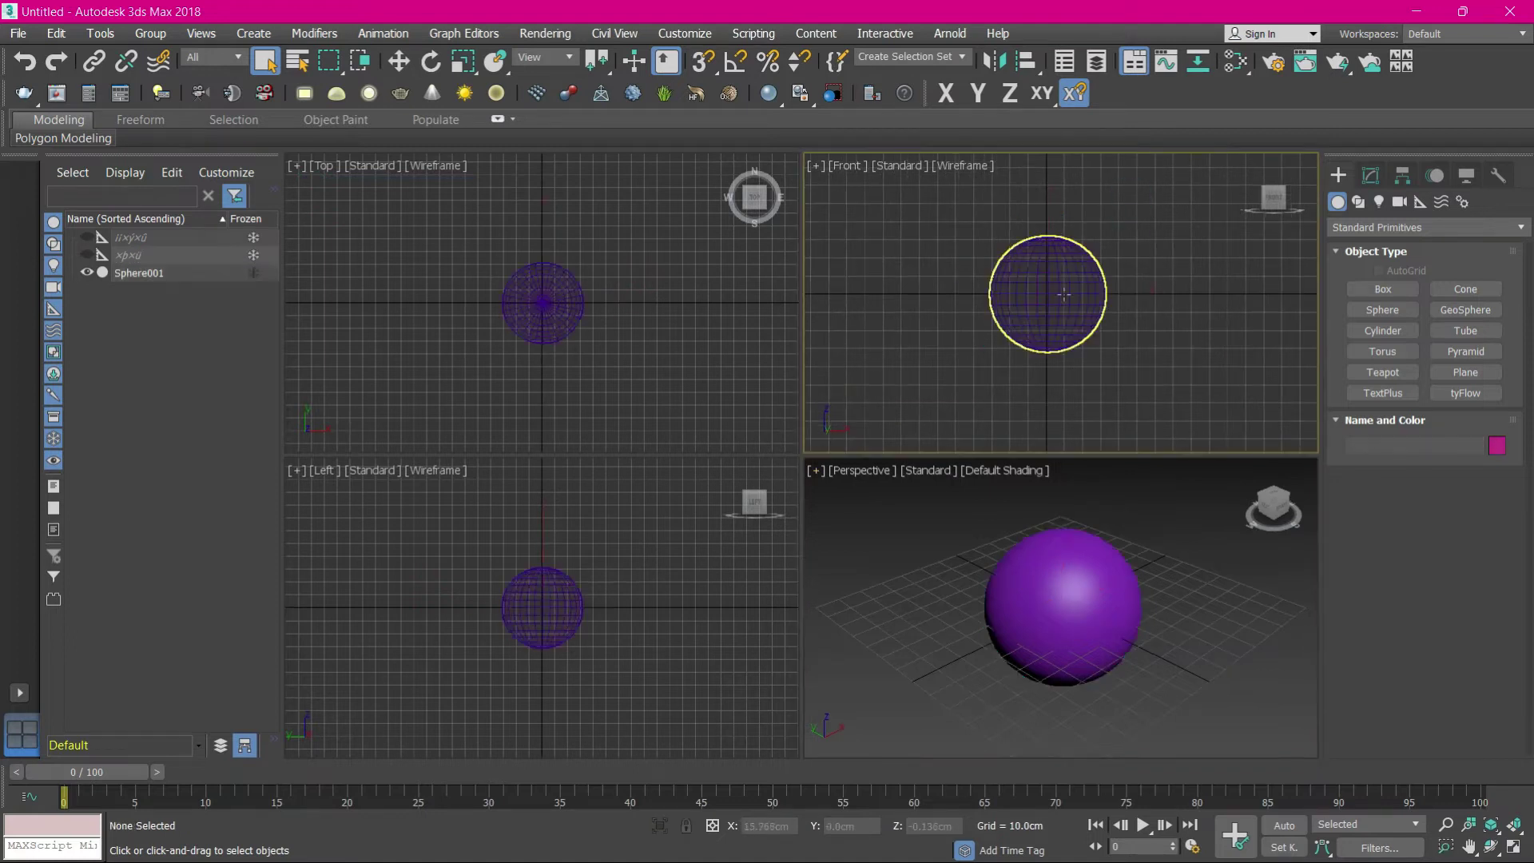
click(1116, 261)
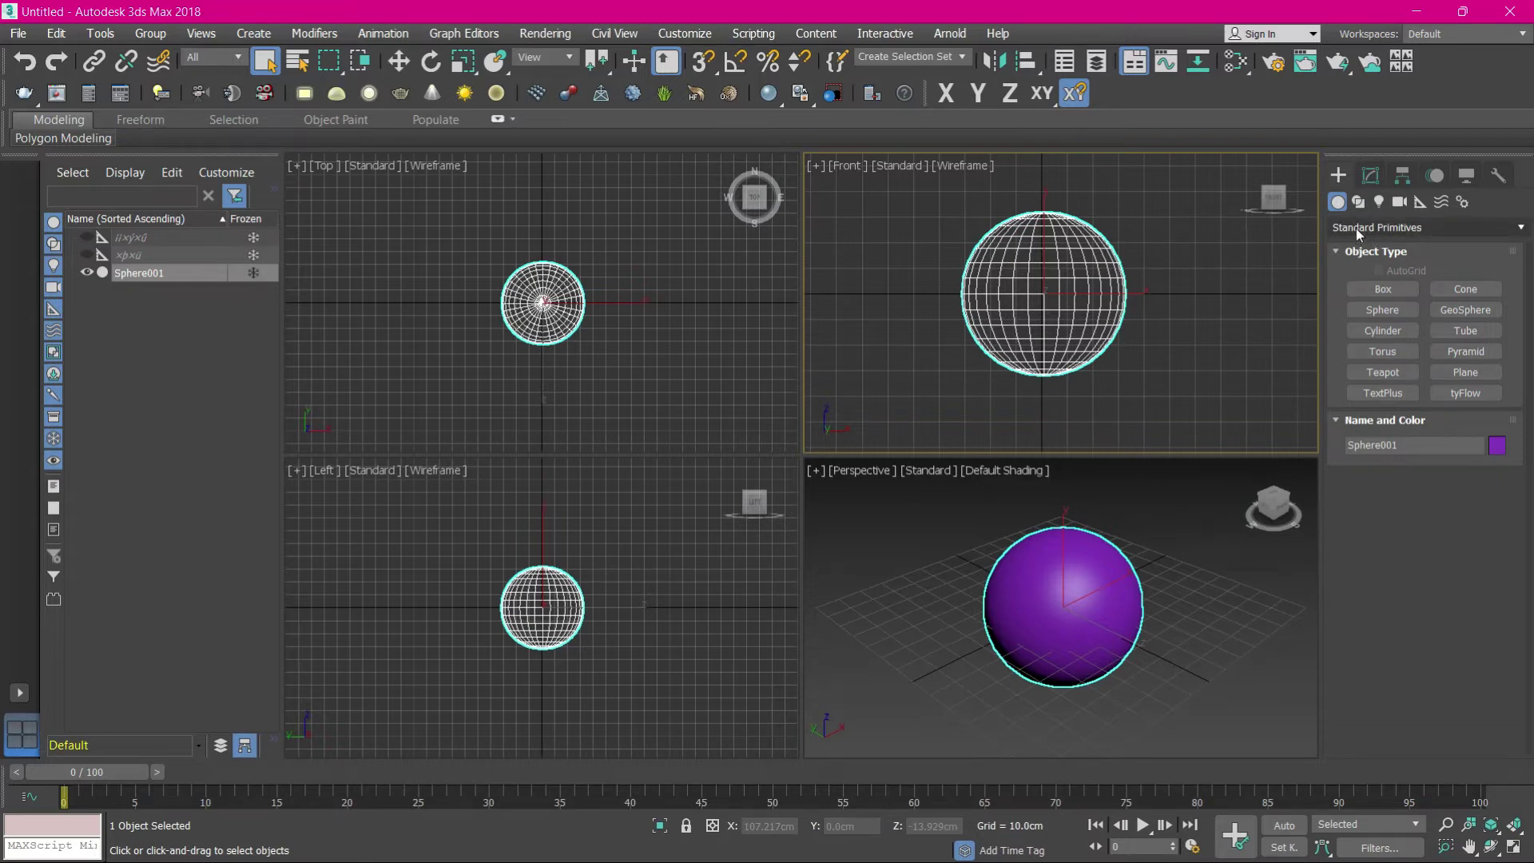
Draw a plane about 26 by 28 cm over the sphere in the Front view
click(1357, 227)
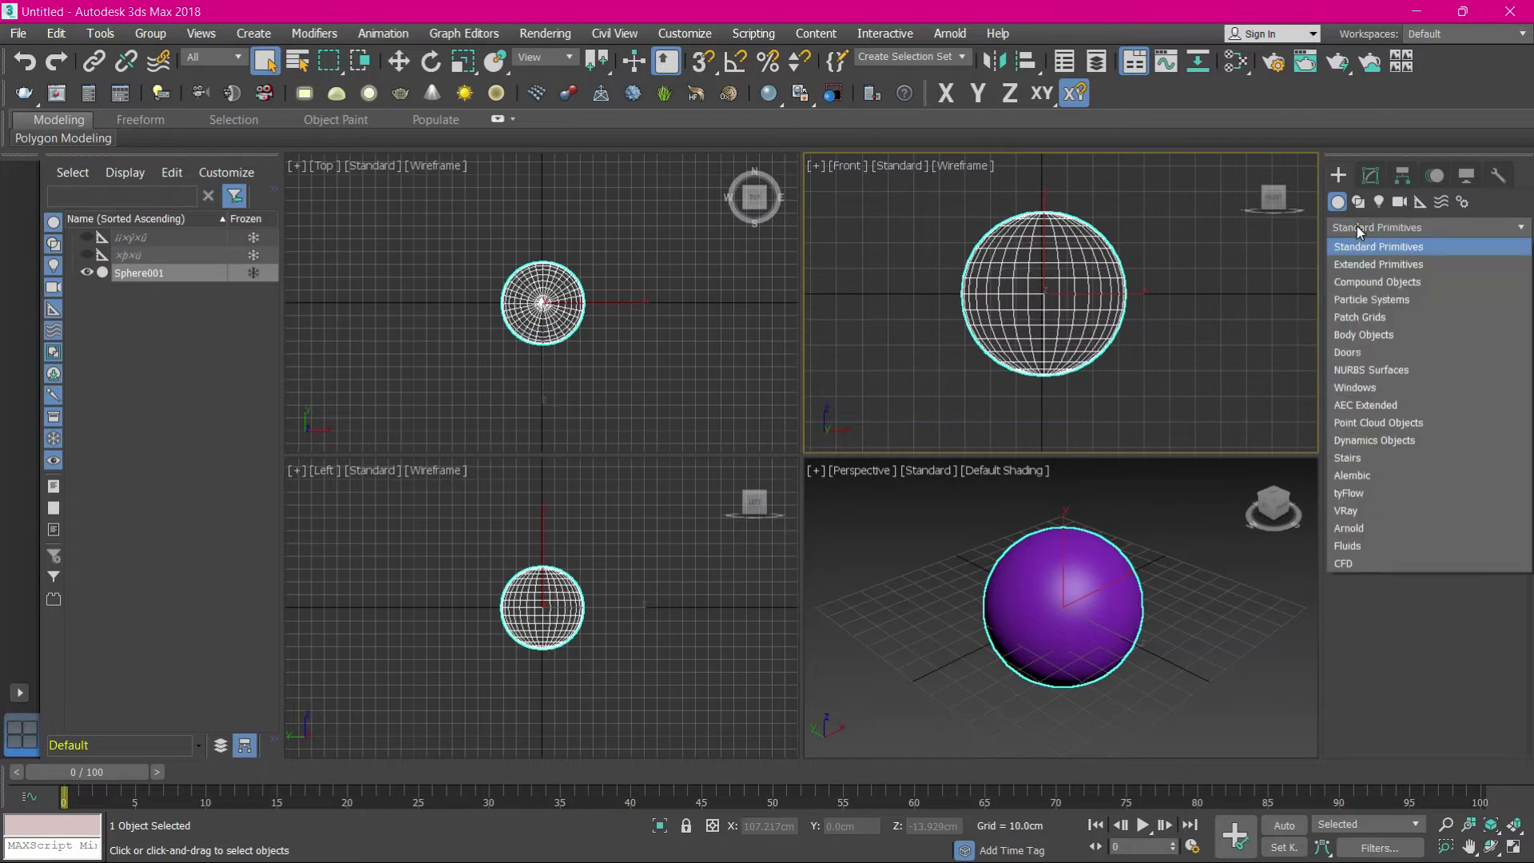
click(1466, 372)
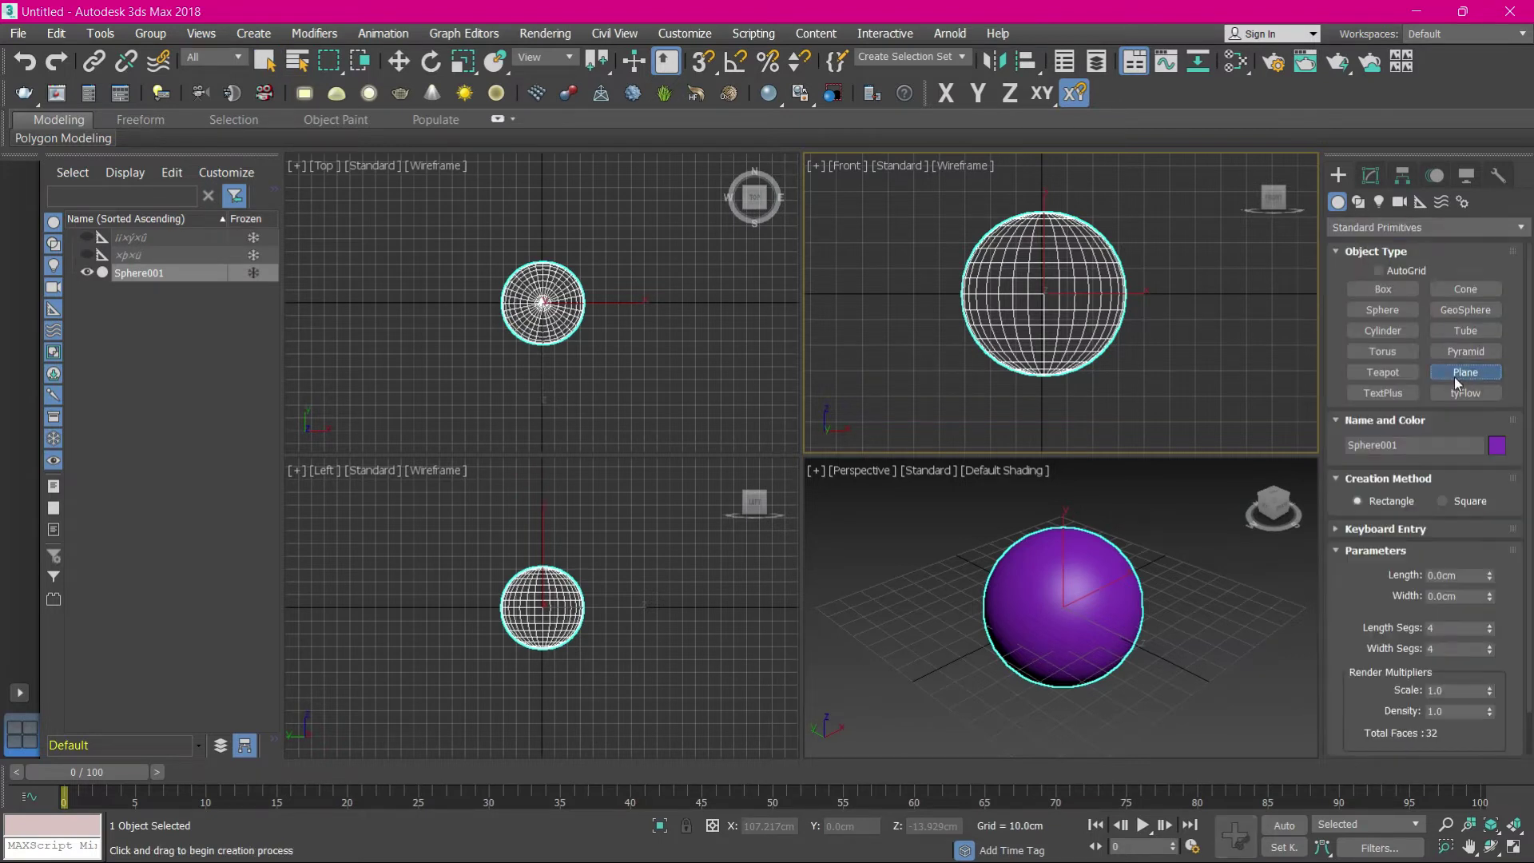
mouse_move(1022, 258)
mouse_down()
mouse_move(1097, 325)
mouse_move(1074, 314)
mouse_up()
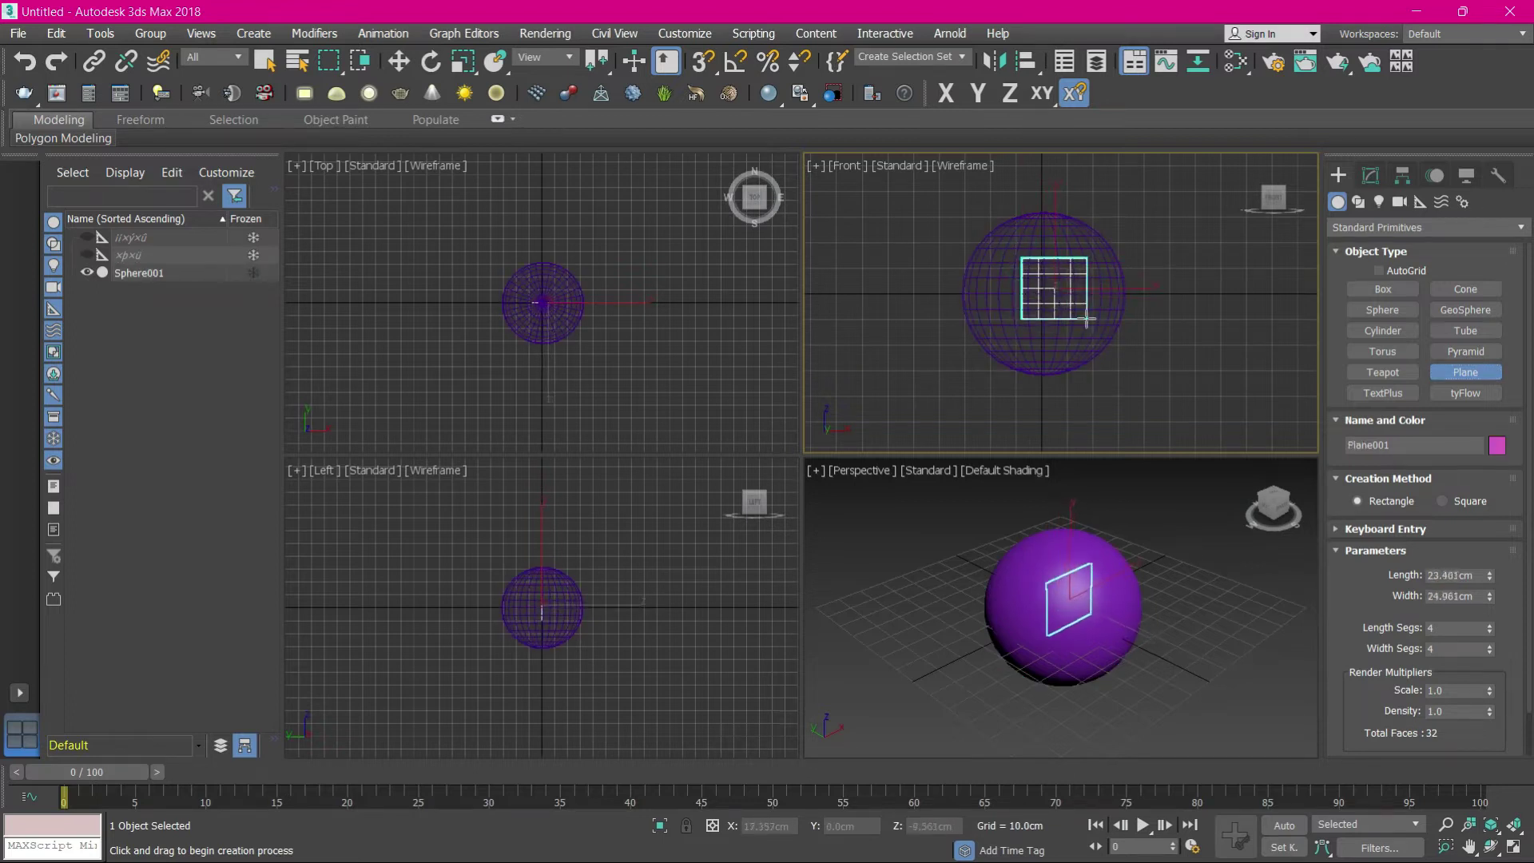
drag(1074, 314, 1088, 319)
right_click(1148, 260)
Move the plane along Y so it stands out in front of the sphere
key(w)
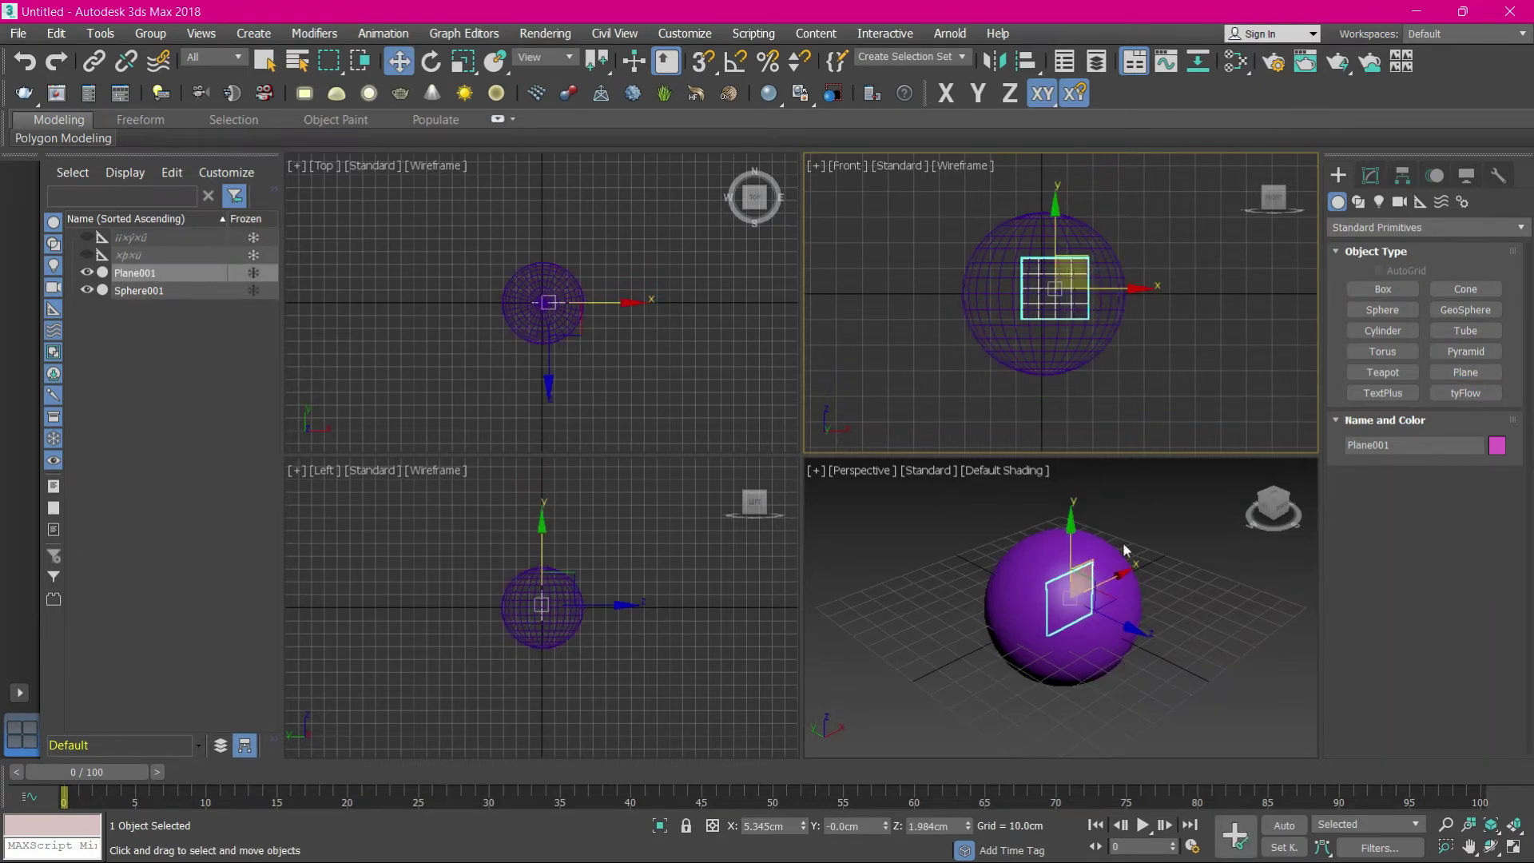
right_click(1111, 612)
mouse_move(1023, 577)
mouse_down()
mouse_move(1090, 618)
mouse_move(1171, 606)
mouse_up()
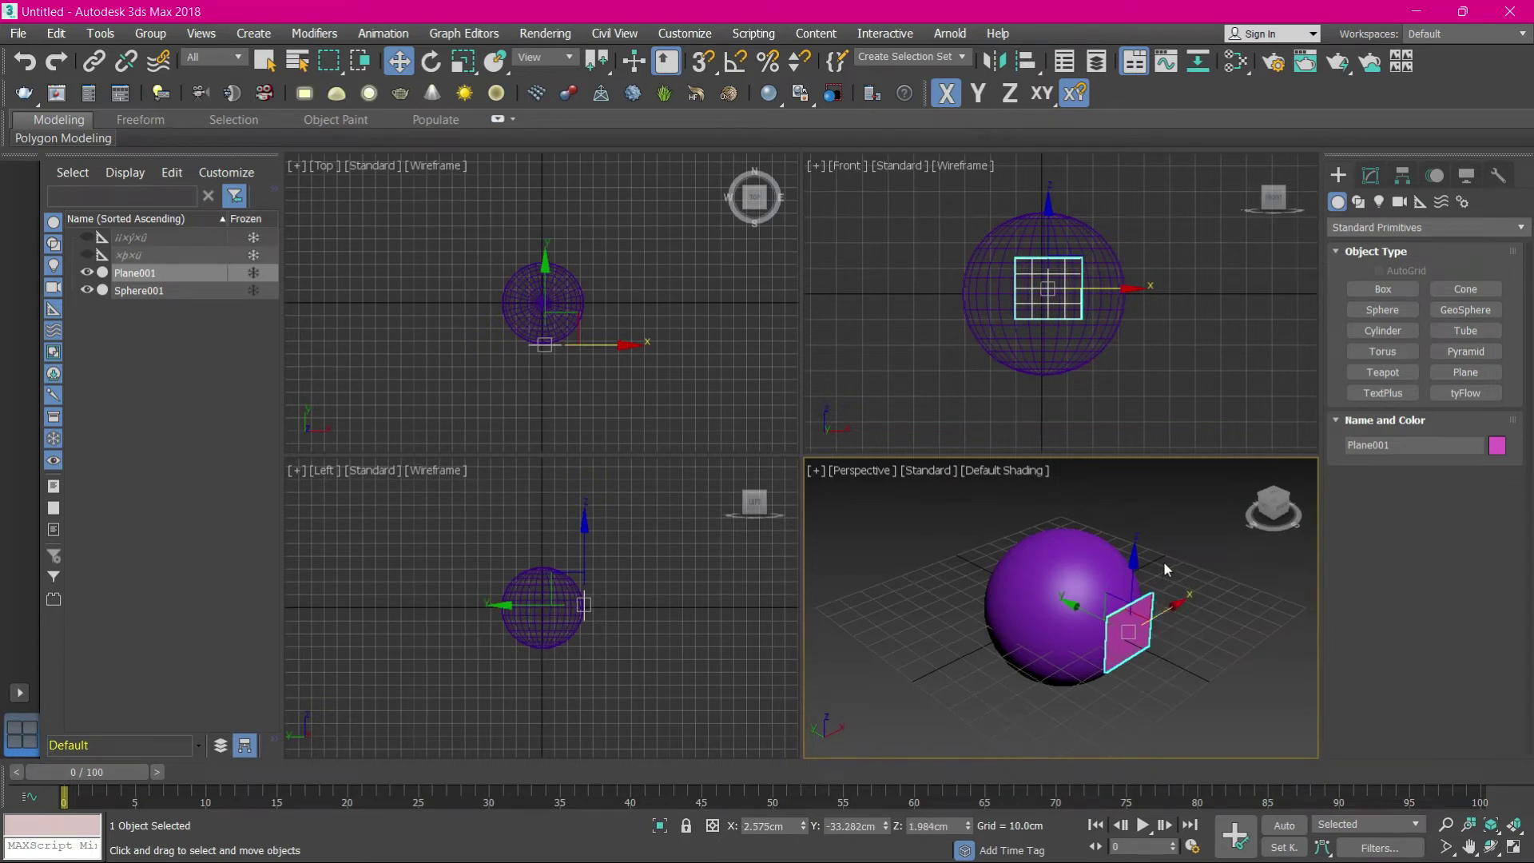
click(1165, 563)
click(1128, 631)
Nudge the plane slightly, then add an Edit Poly modifier to Sphere001
drag(1085, 615, 1091, 613)
click(1082, 587)
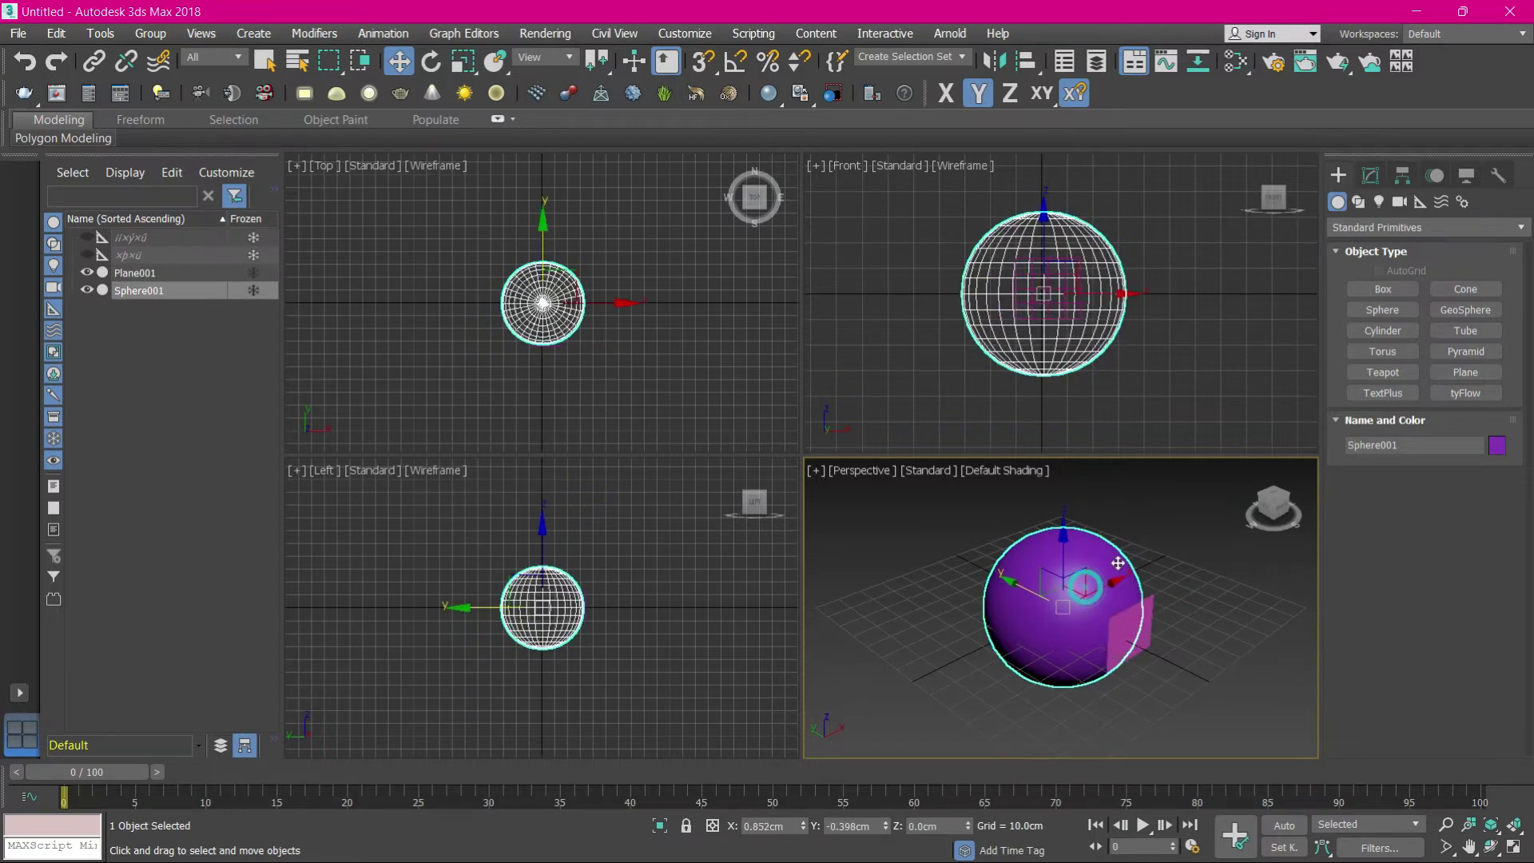
click(1369, 178)
click(1362, 232)
key(e)
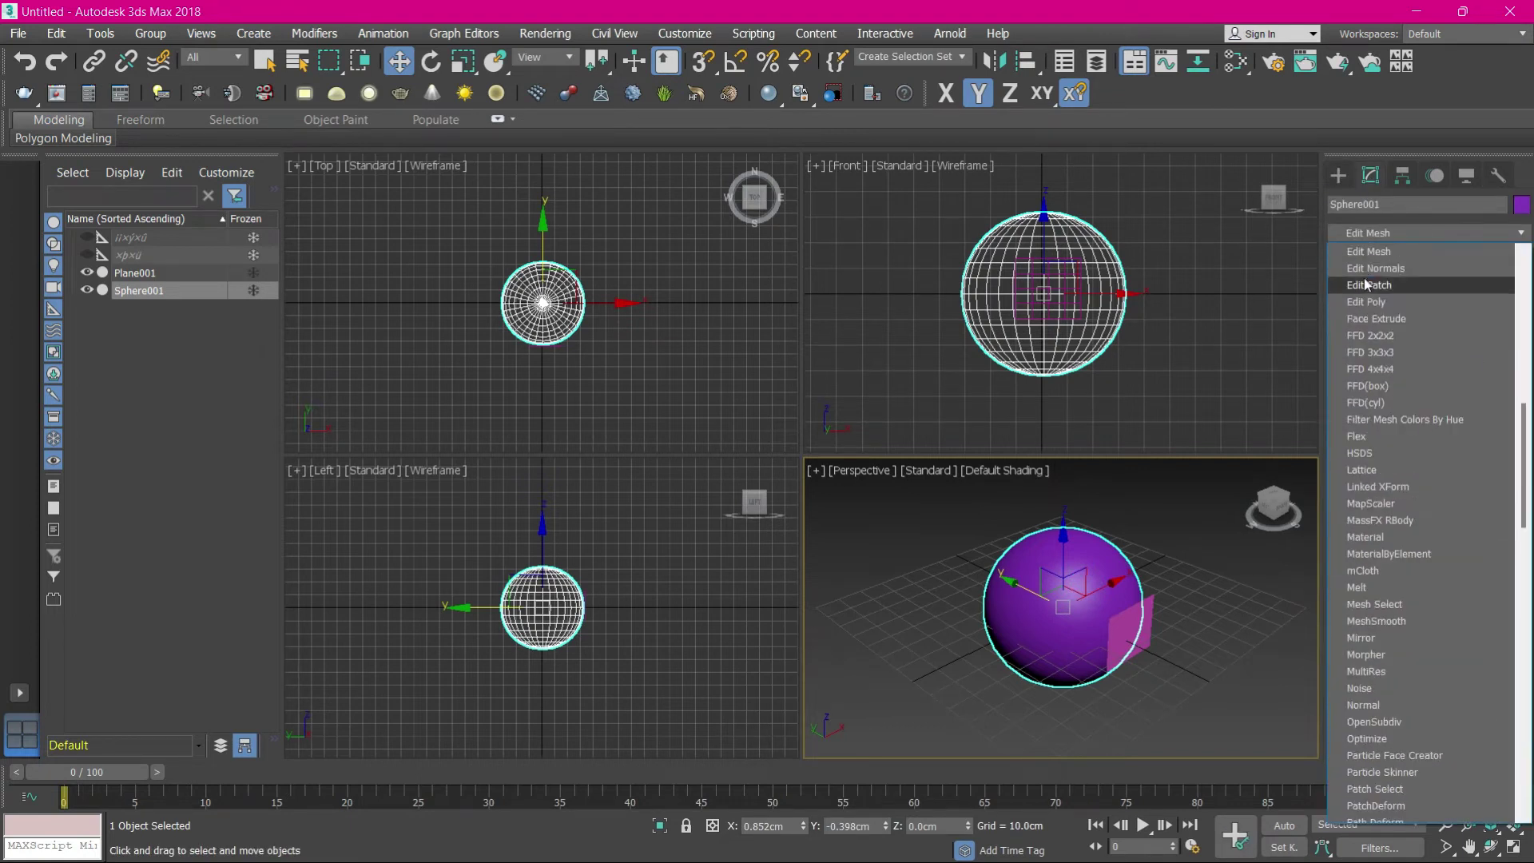
click(1365, 294)
Enter Vertex mode and enable Use Soft Selection with 20.0cm falloff
click(1366, 562)
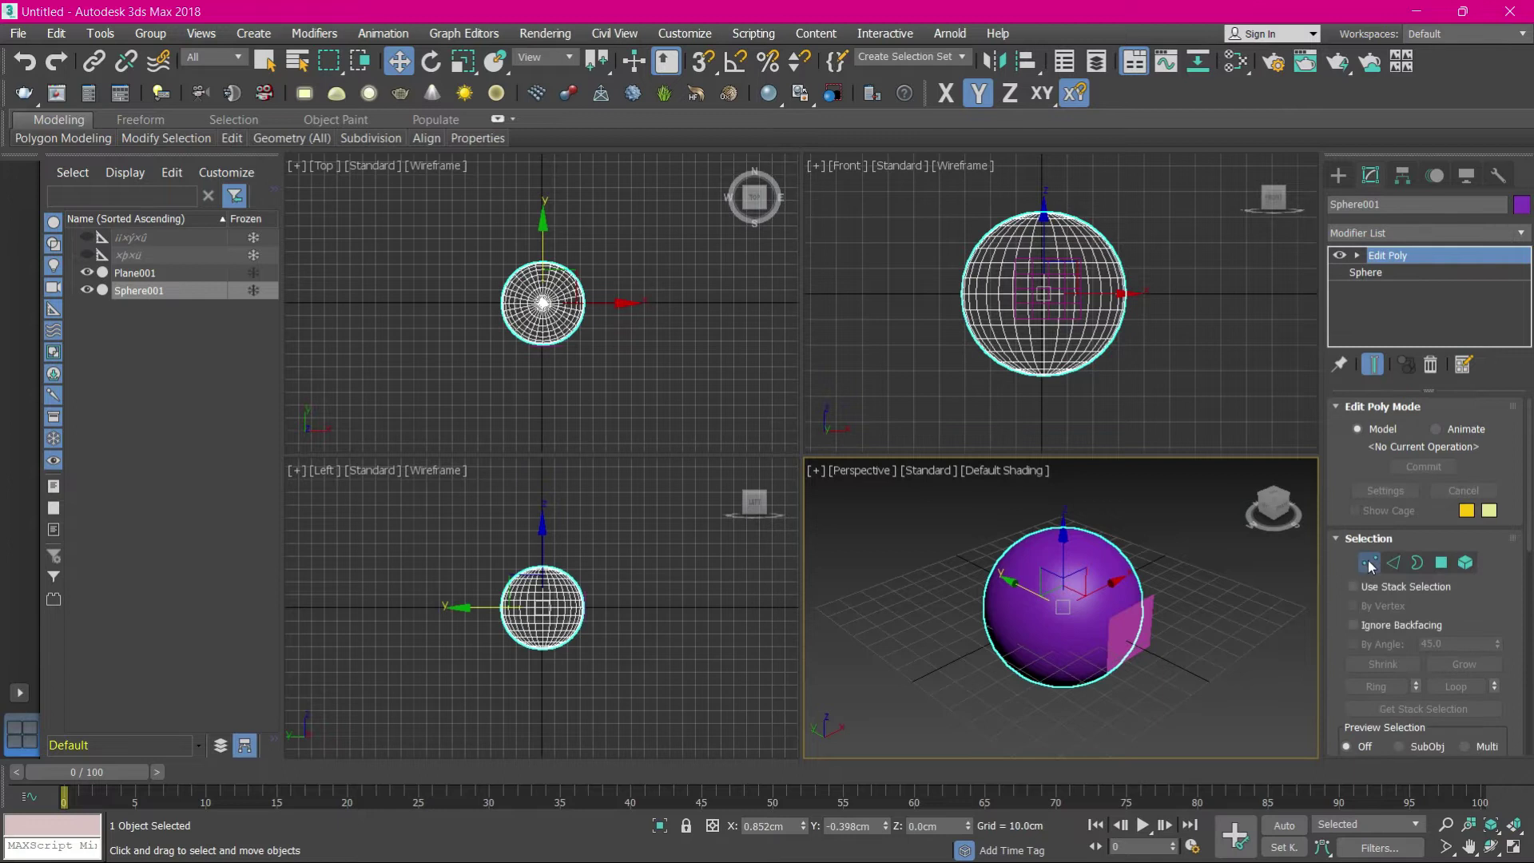
scroll(1507, 597, down, 3)
scroll(1507, 597, down, 3)
scroll(1349, 625, down, 3)
click(1355, 475)
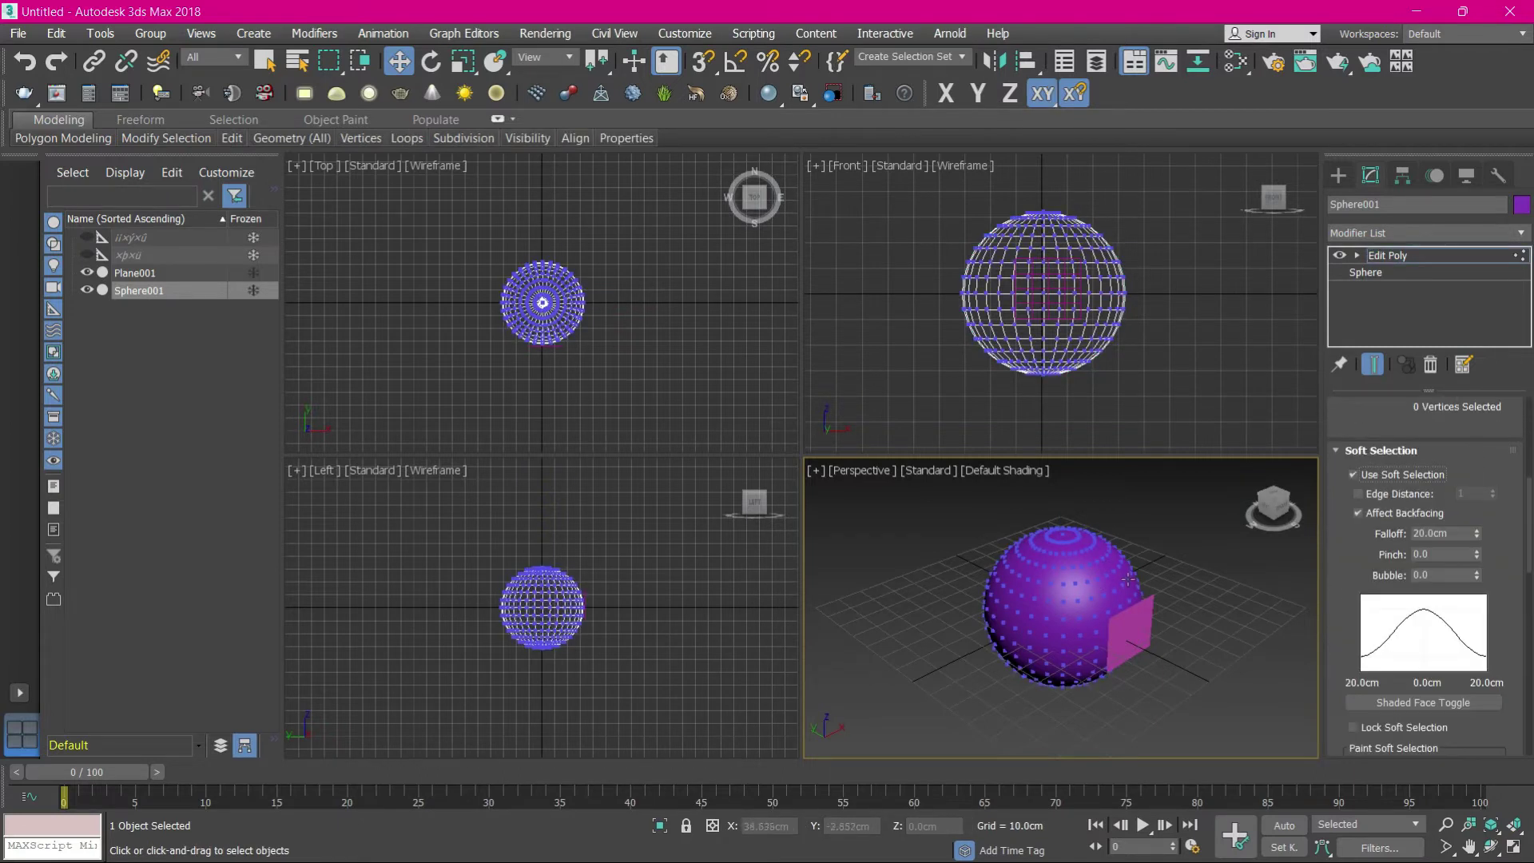
Pull two soft-selected vertices outward to bulge the sphere into a lumpy shape
click(1128, 578)
drag(1128, 579, 1062, 620)
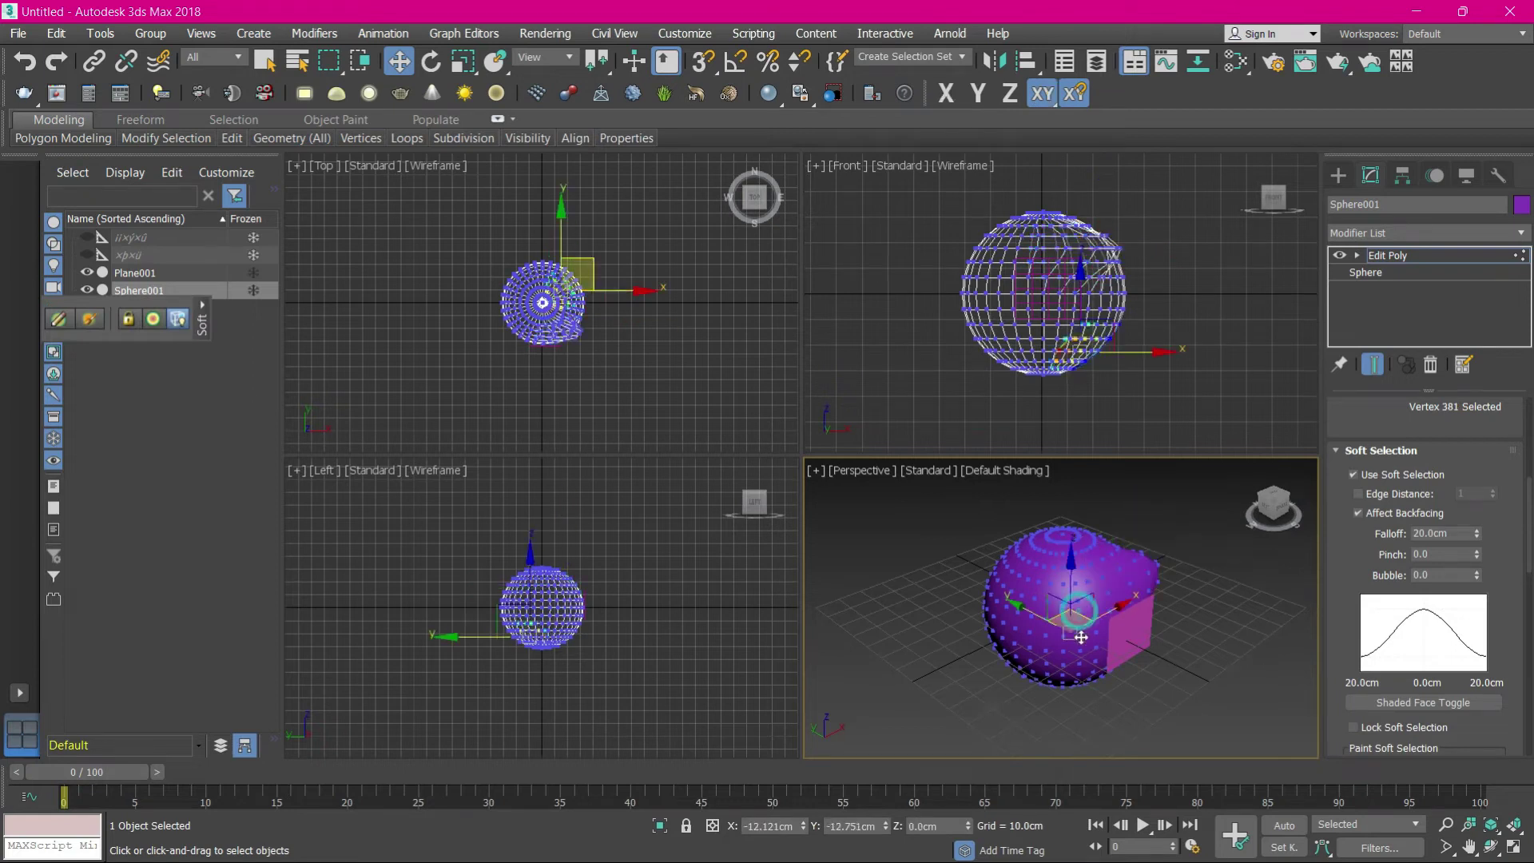
click(1080, 611)
drag(1086, 613, 1187, 601)
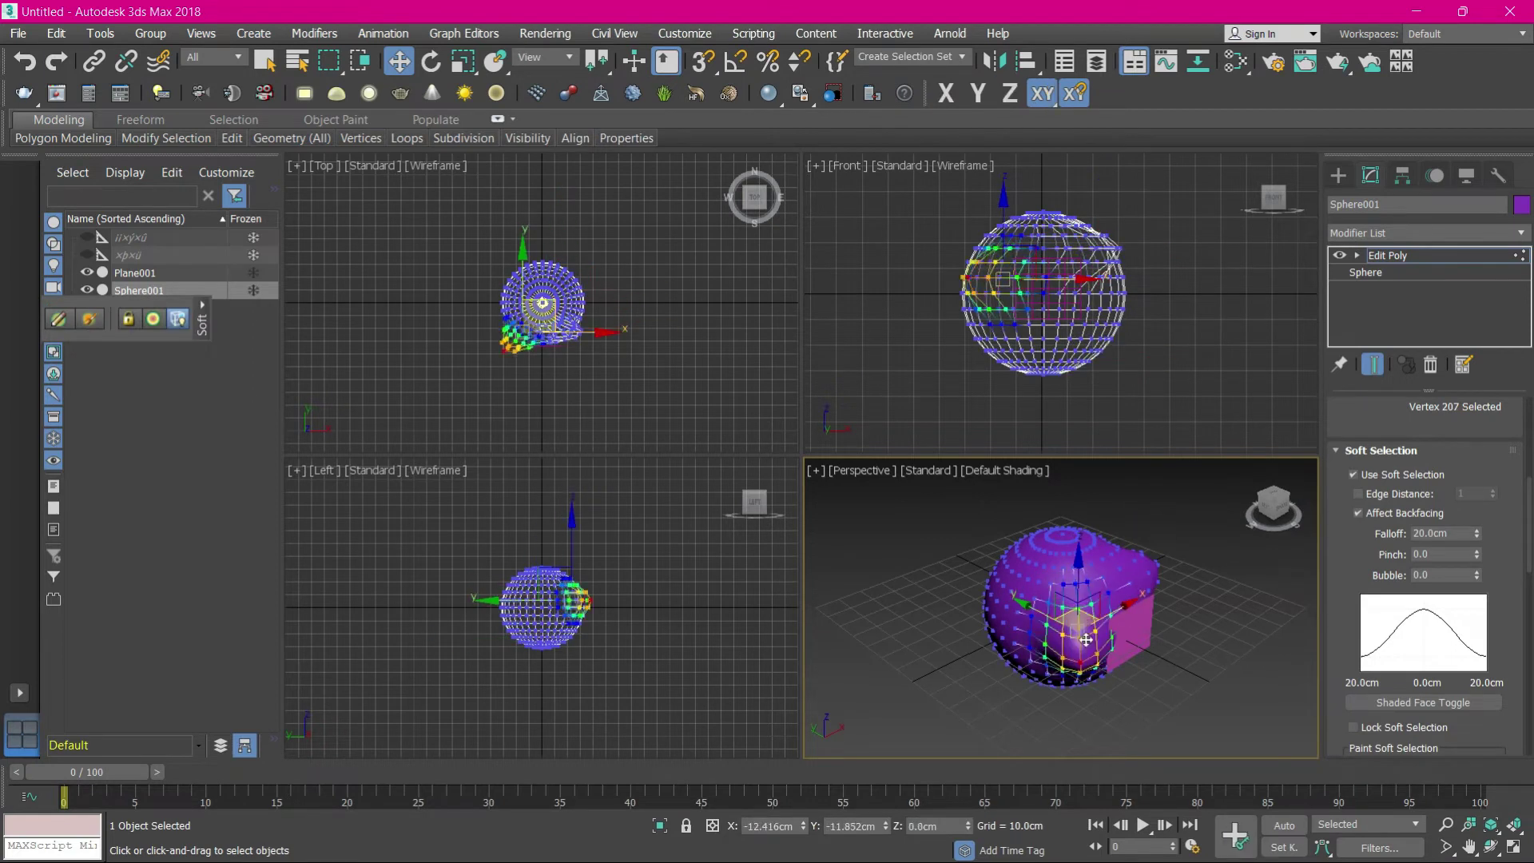
click(1187, 601)
scroll(1072, 605, down, 2)
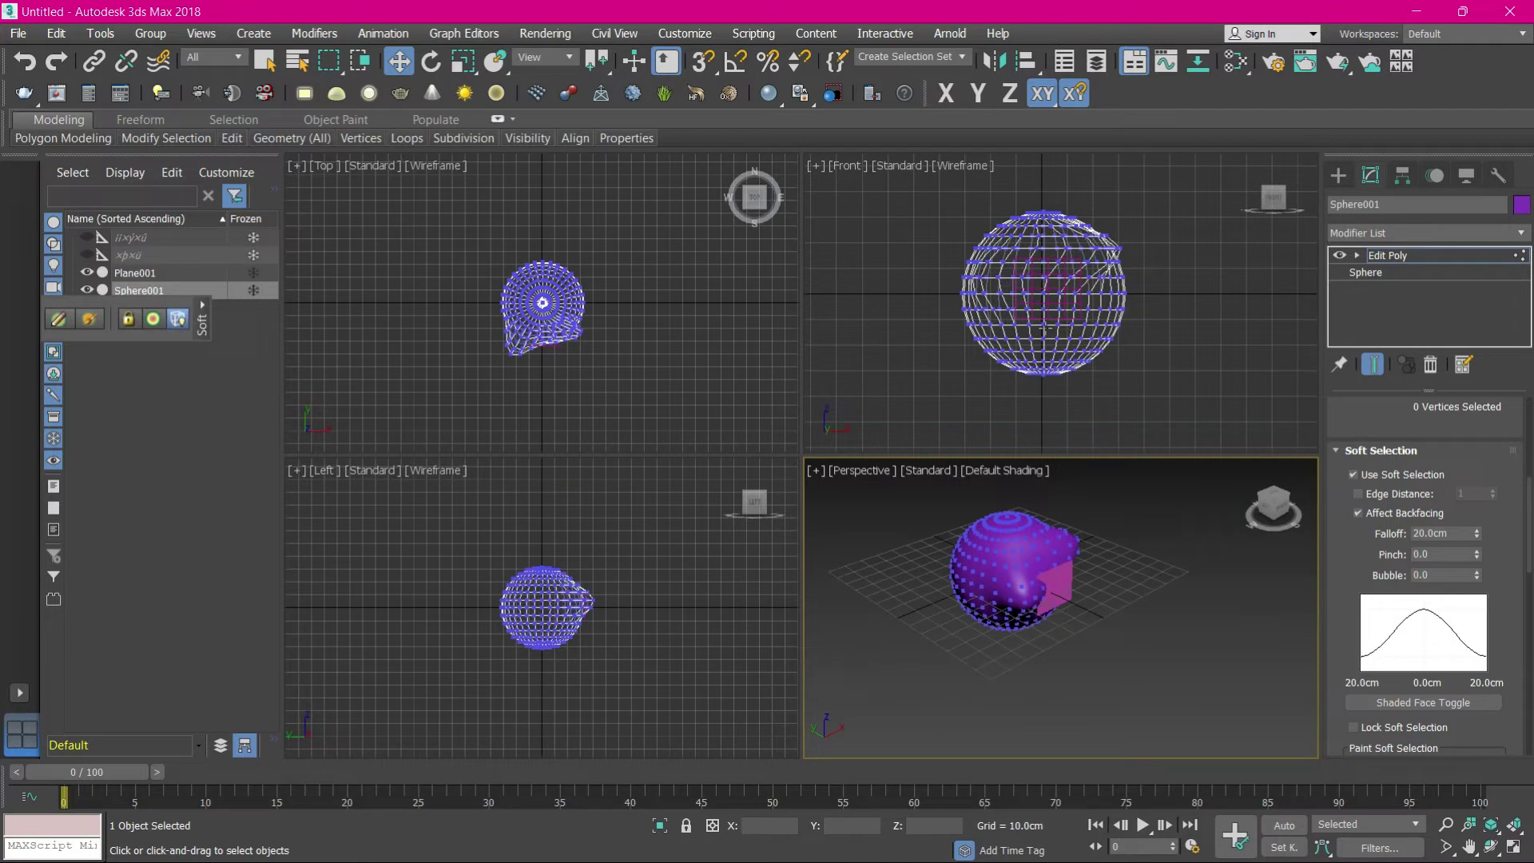
drag(1276, 512, 1039, 576)
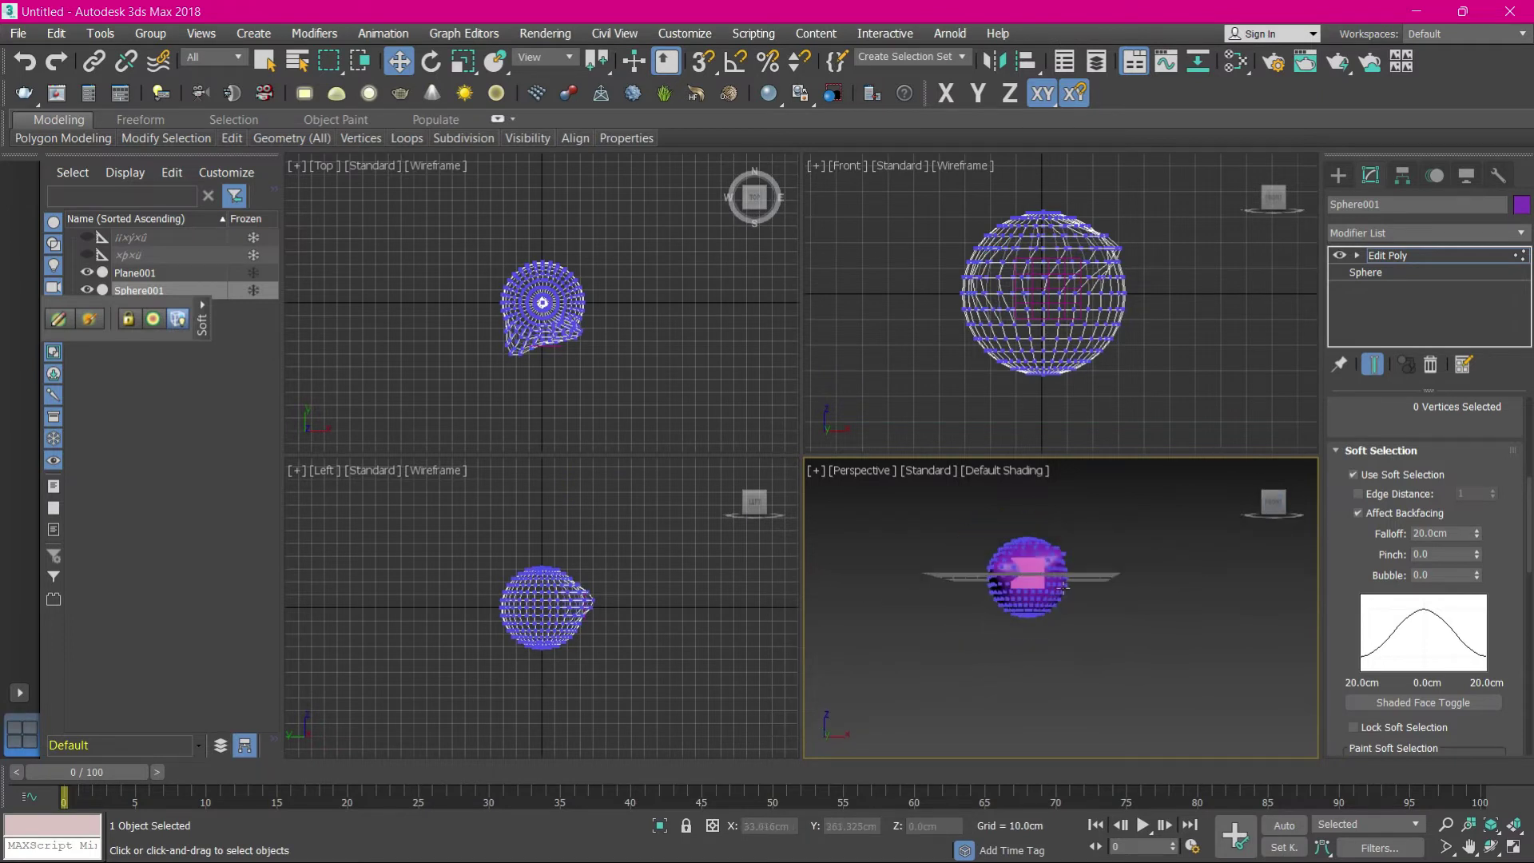
scroll(1022, 592, up, 4)
click(1338, 175)
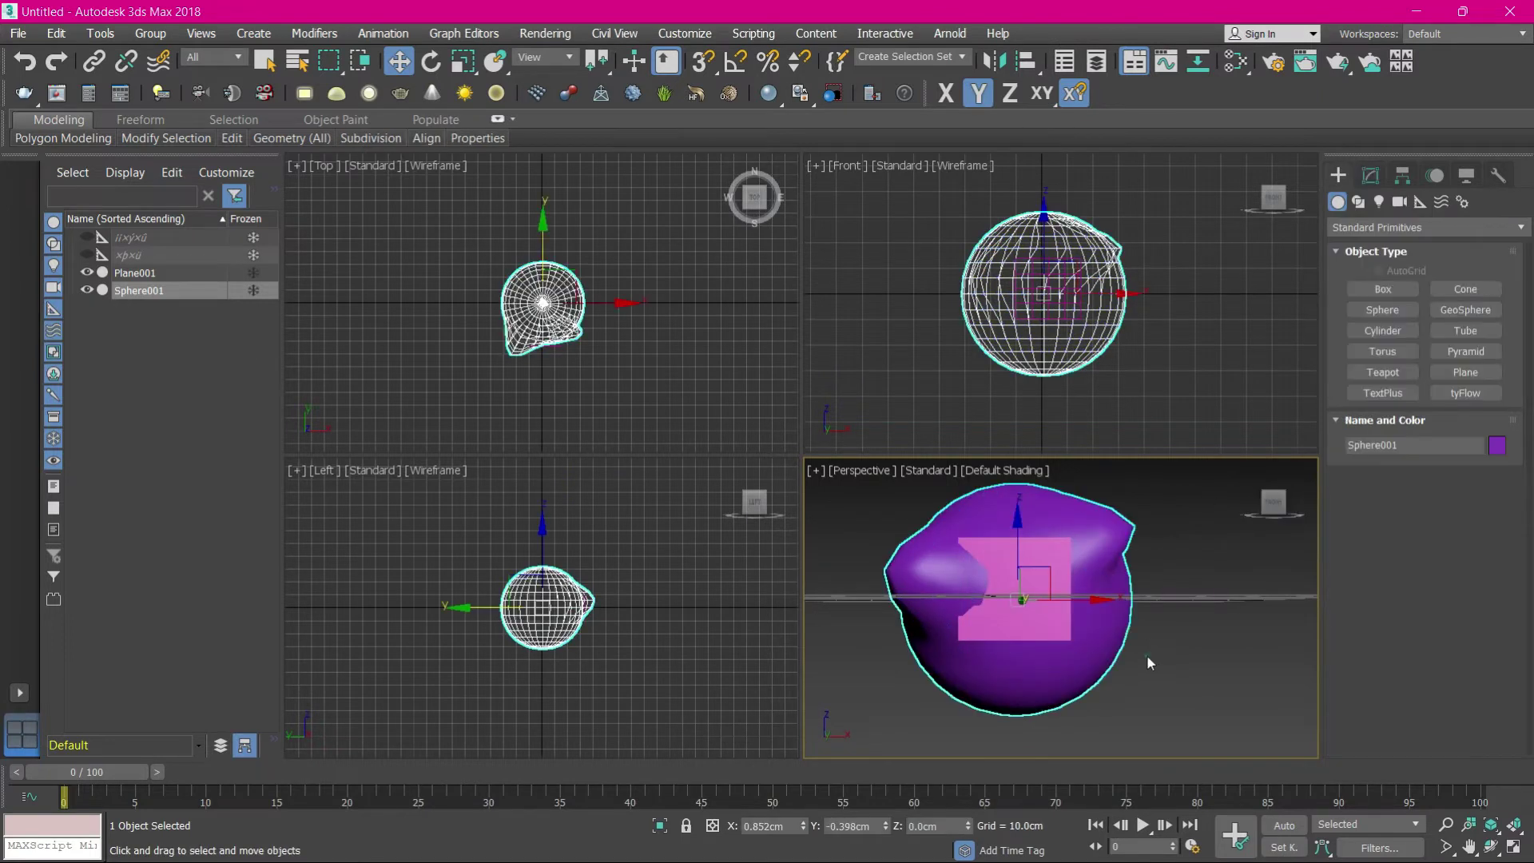
Use Select and Place to set the plane onto the sphere's front surface
click(1023, 607)
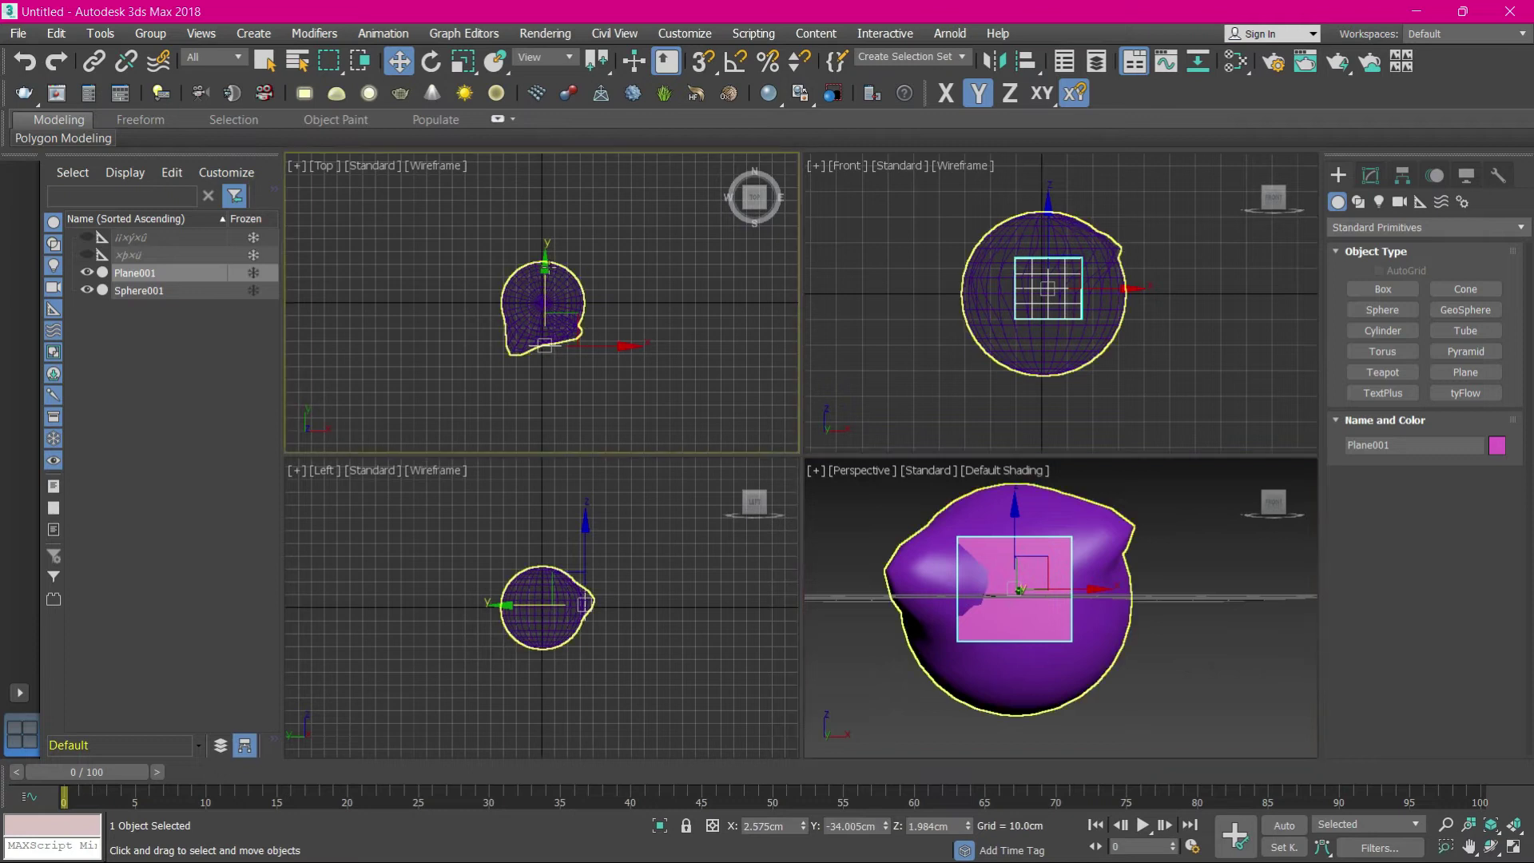
drag(544, 266, 548, 277)
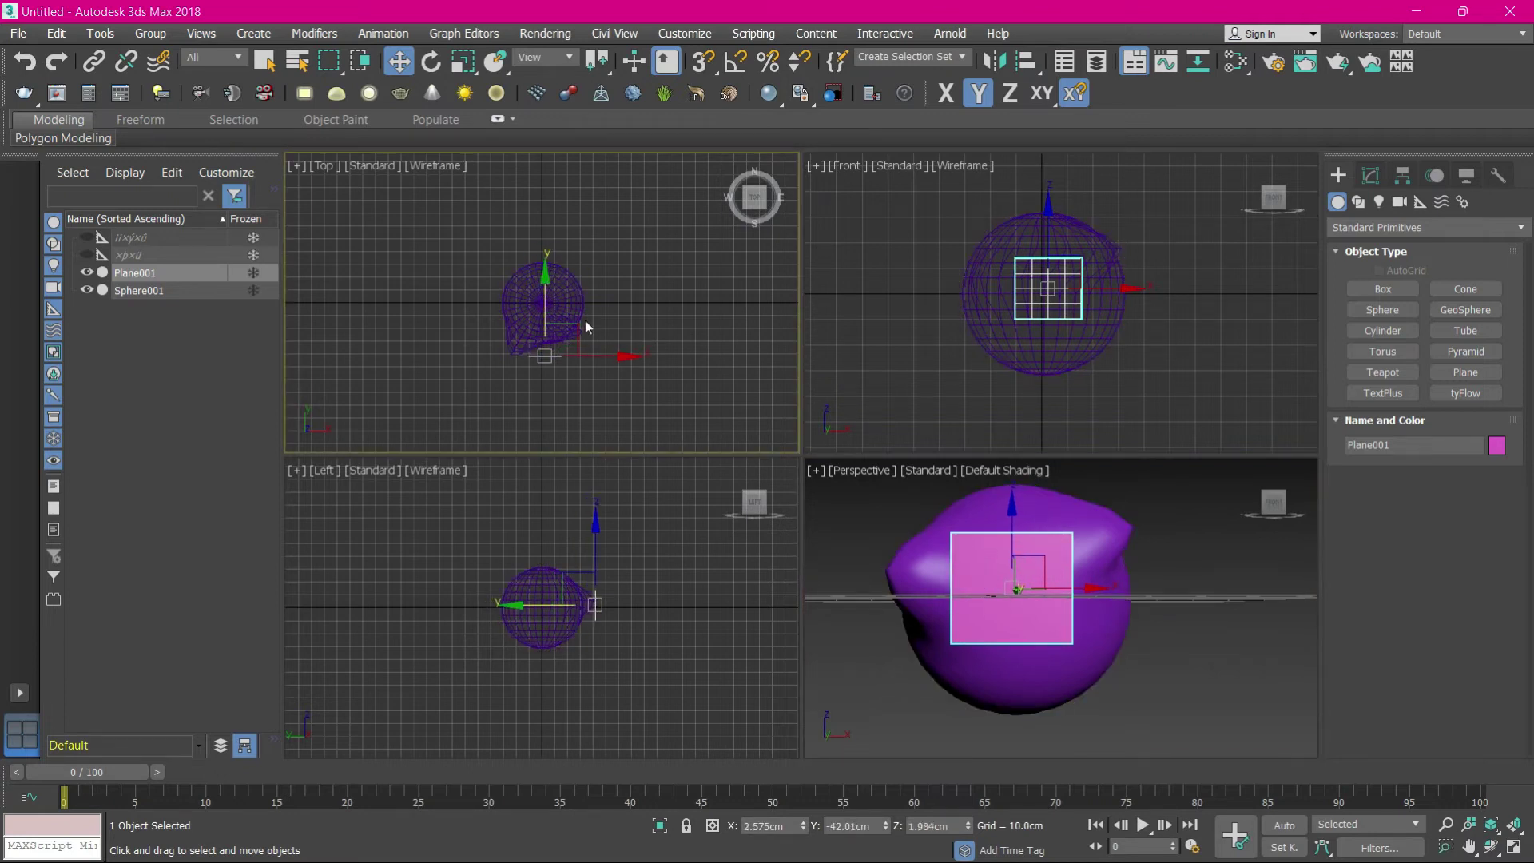
click(493, 64)
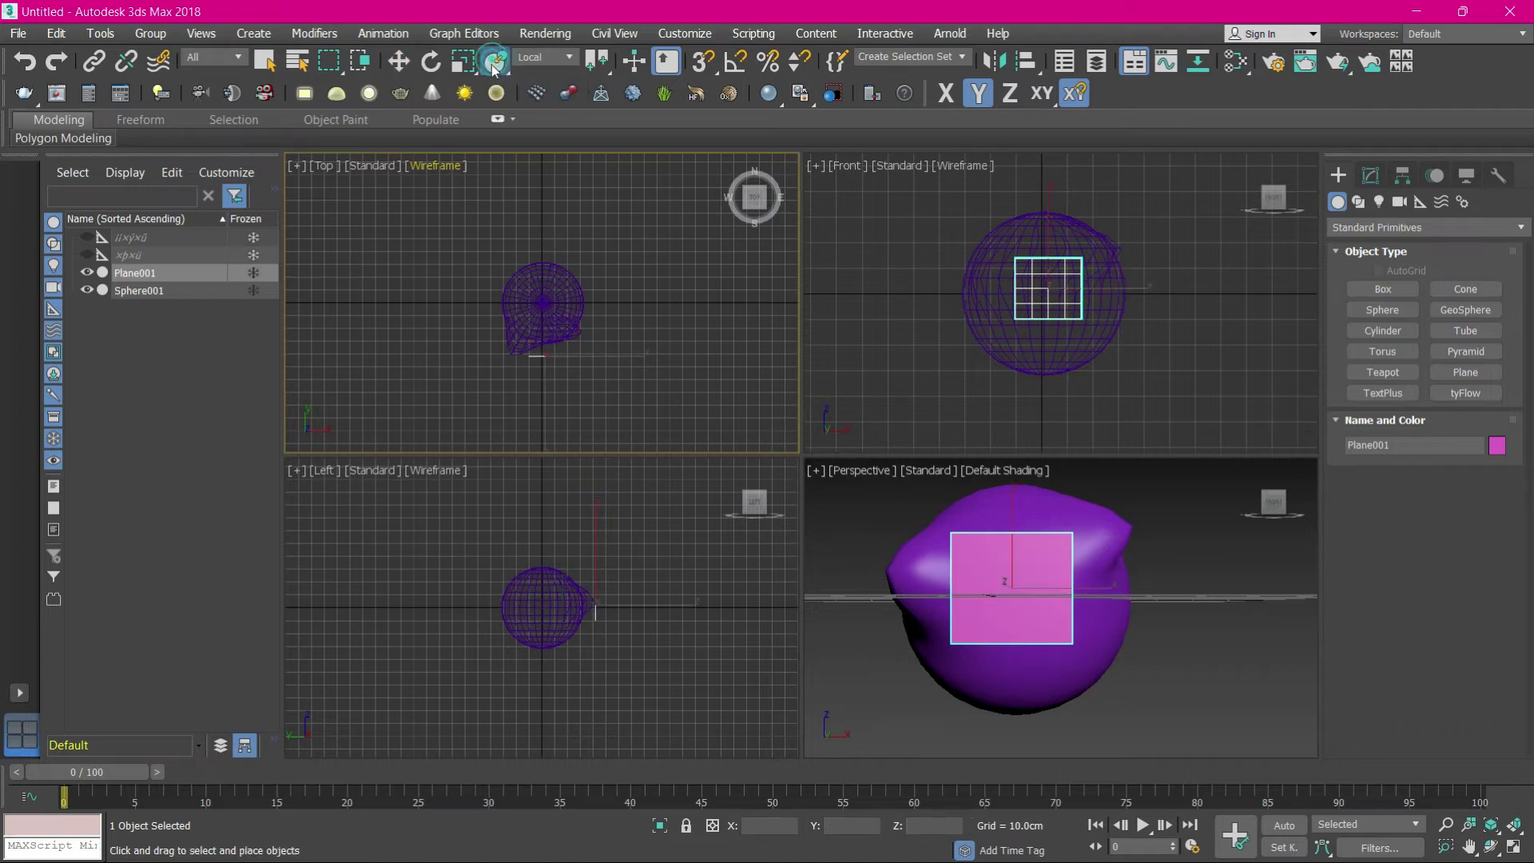
mouse_move(974, 560)
mouse_down()
mouse_move(1008, 530)
mouse_move(1039, 581)
mouse_move(1035, 567)
mouse_up()
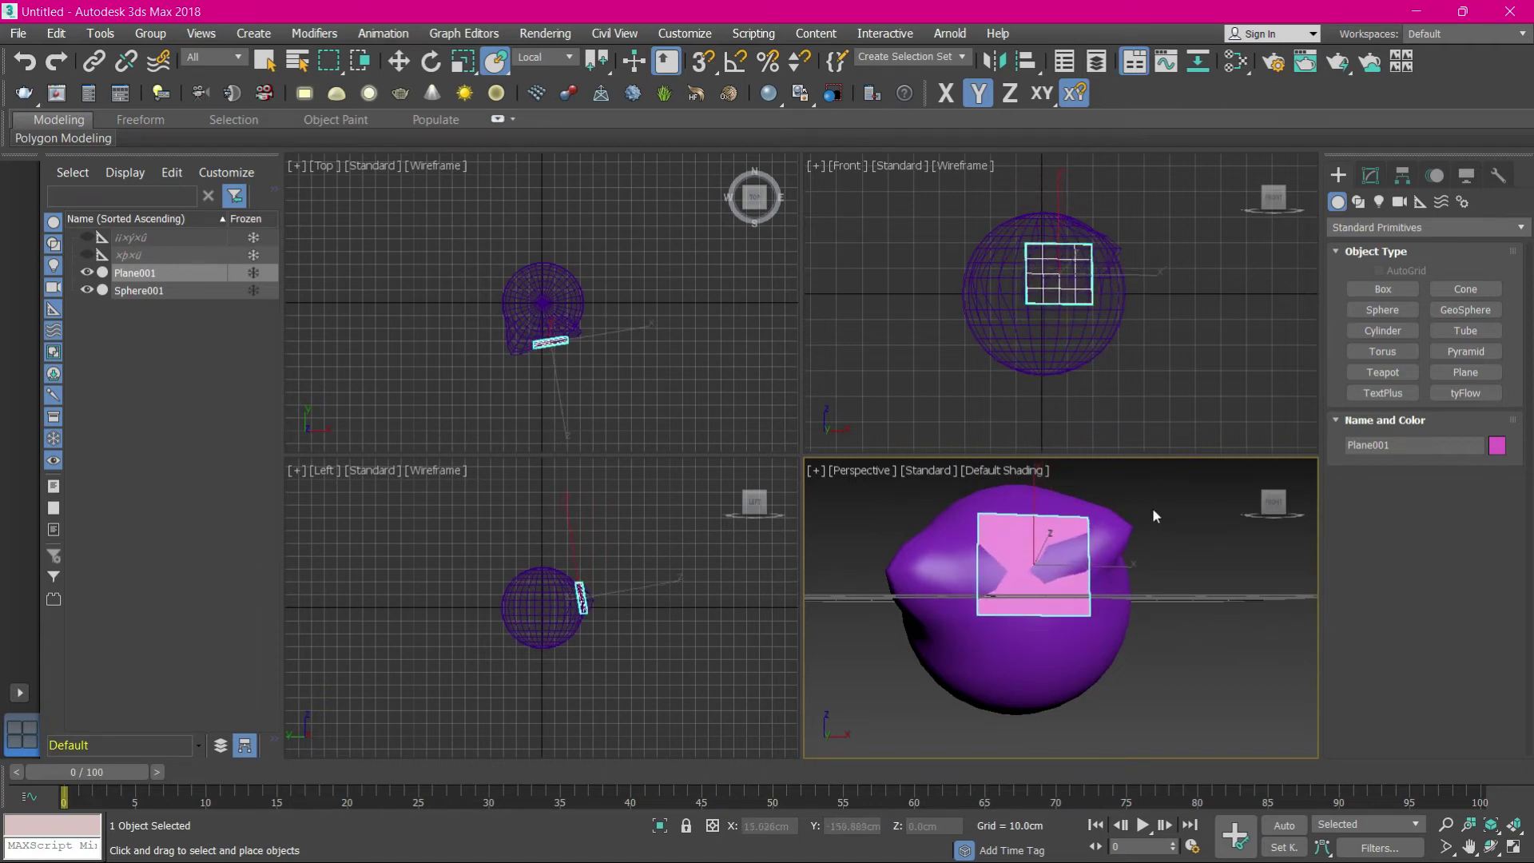
Set the plane to 10 length and 10 width segments, showing edged faces
click(1154, 505)
click(1047, 532)
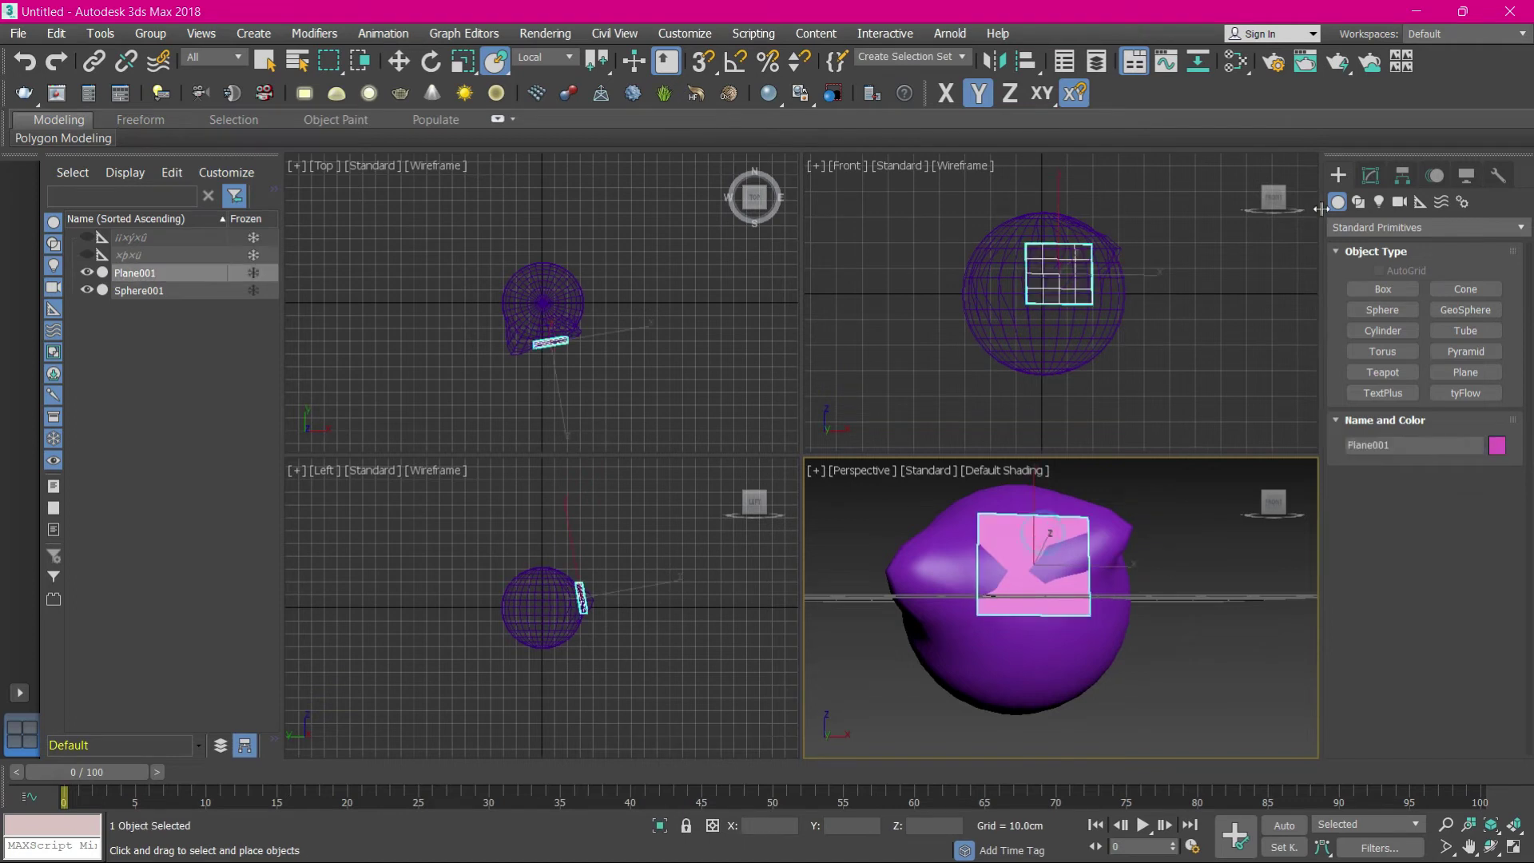
click(1370, 175)
click(1371, 237)
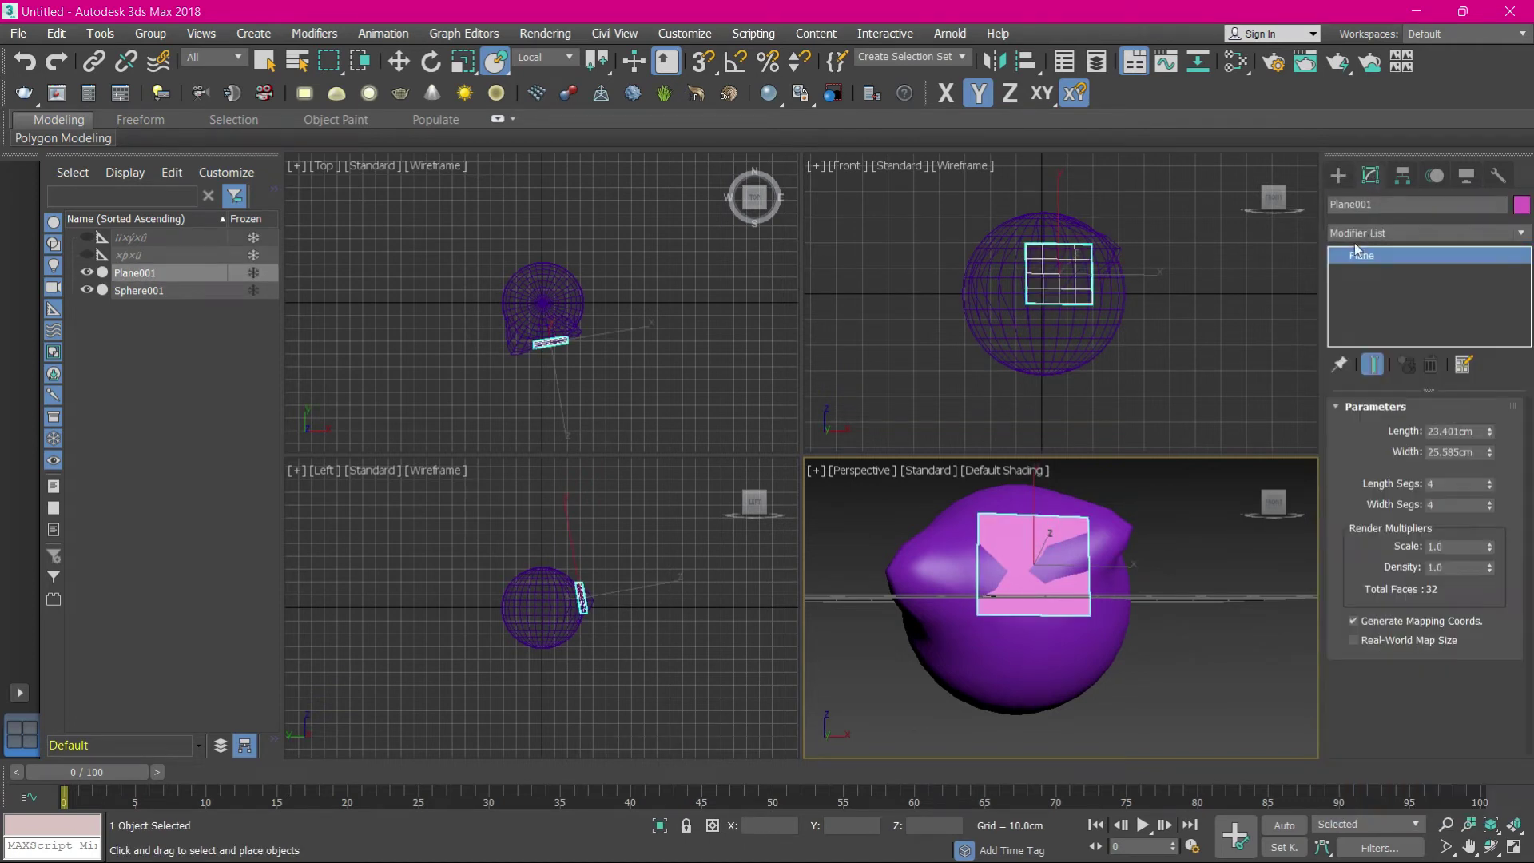
key(F4)
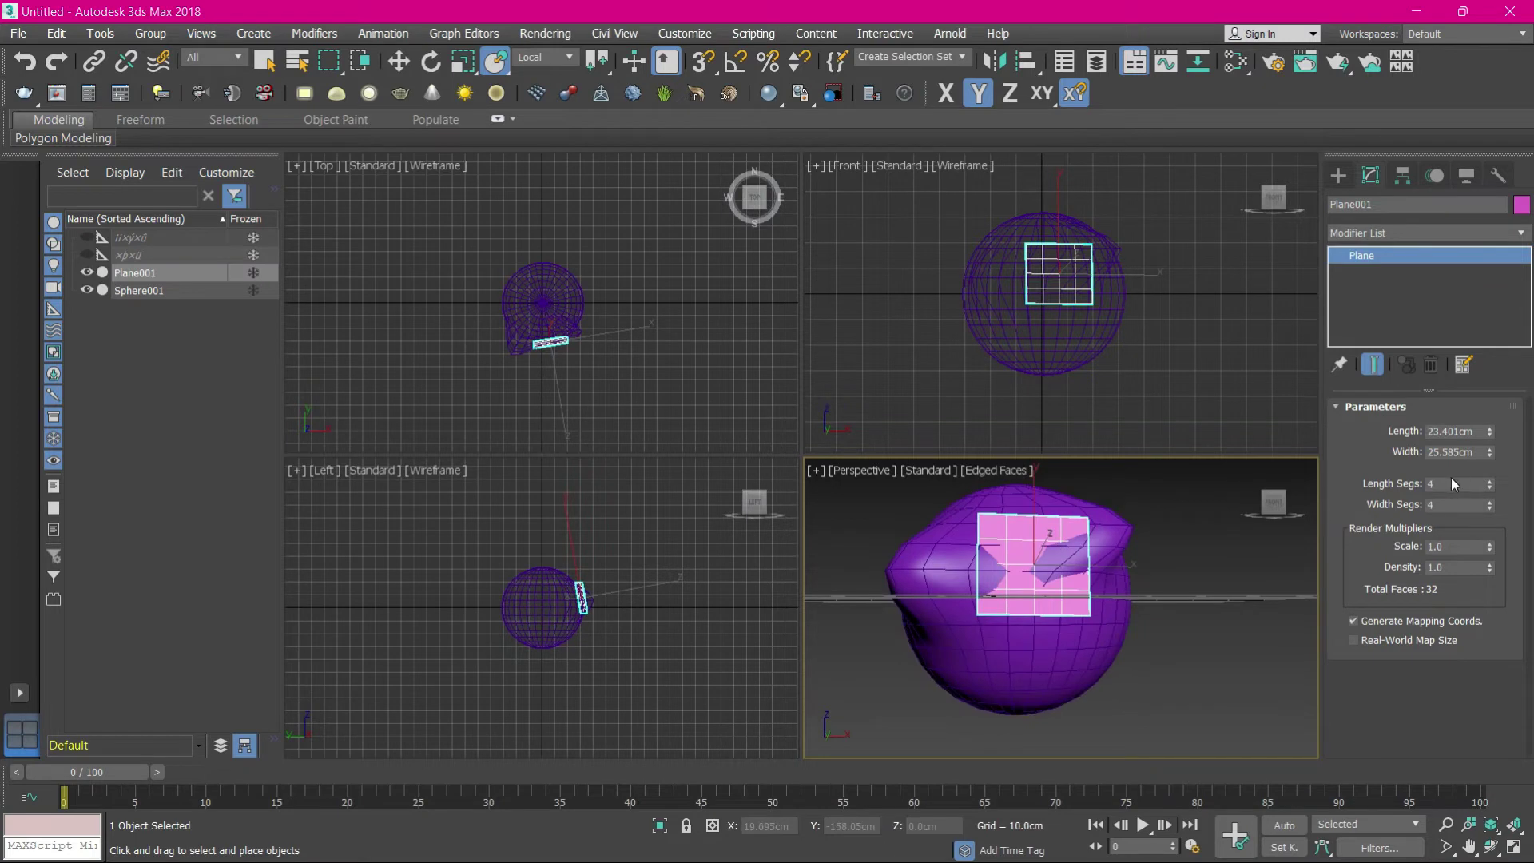
double_click(1439, 487)
text(0)
key(Return)
double_click(1443, 504)
text(10)
key(Return)
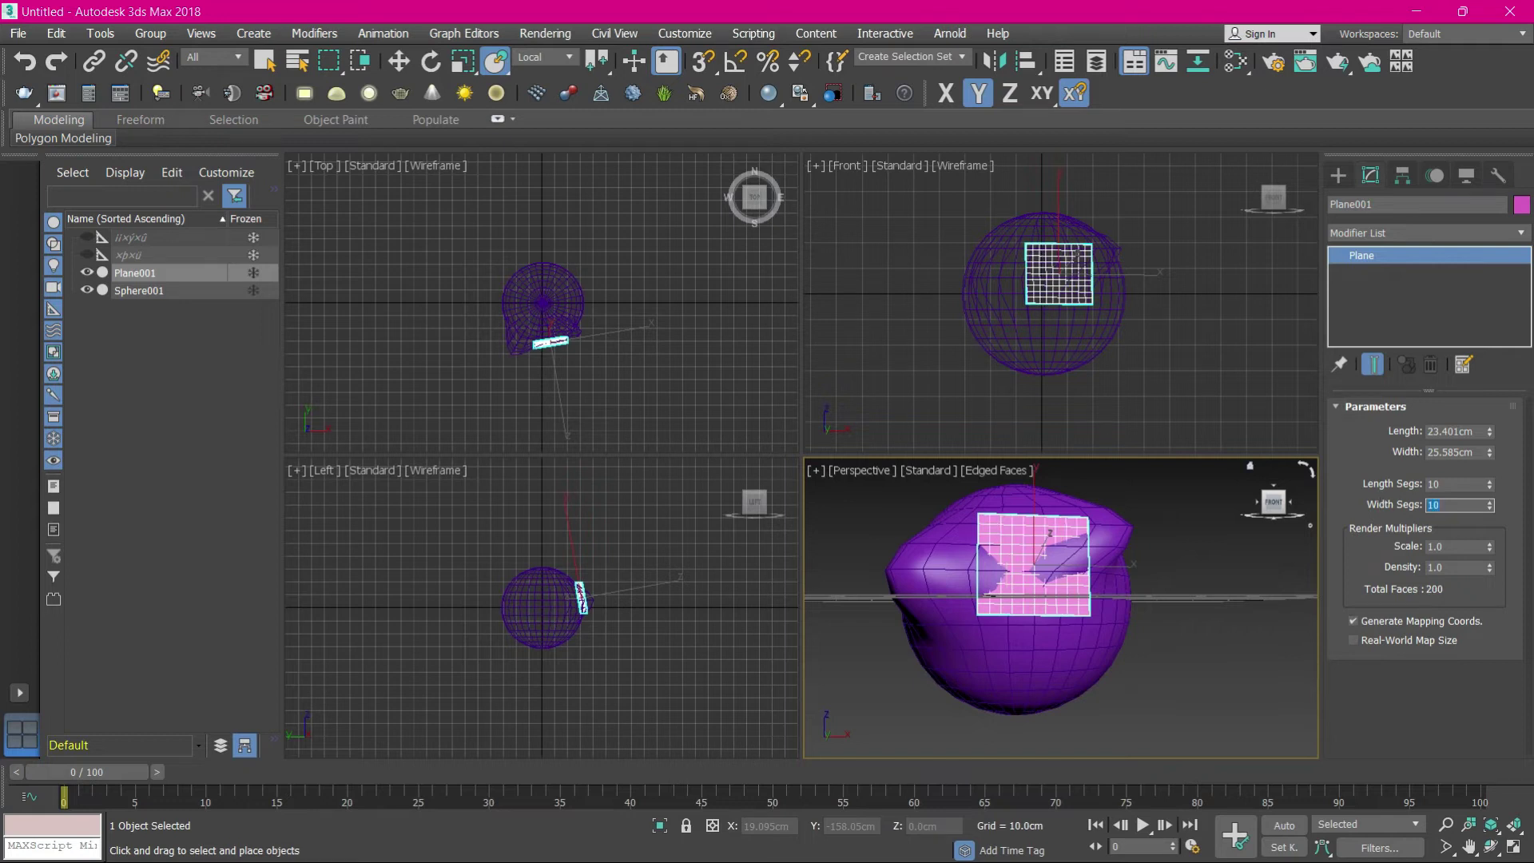
click(1378, 227)
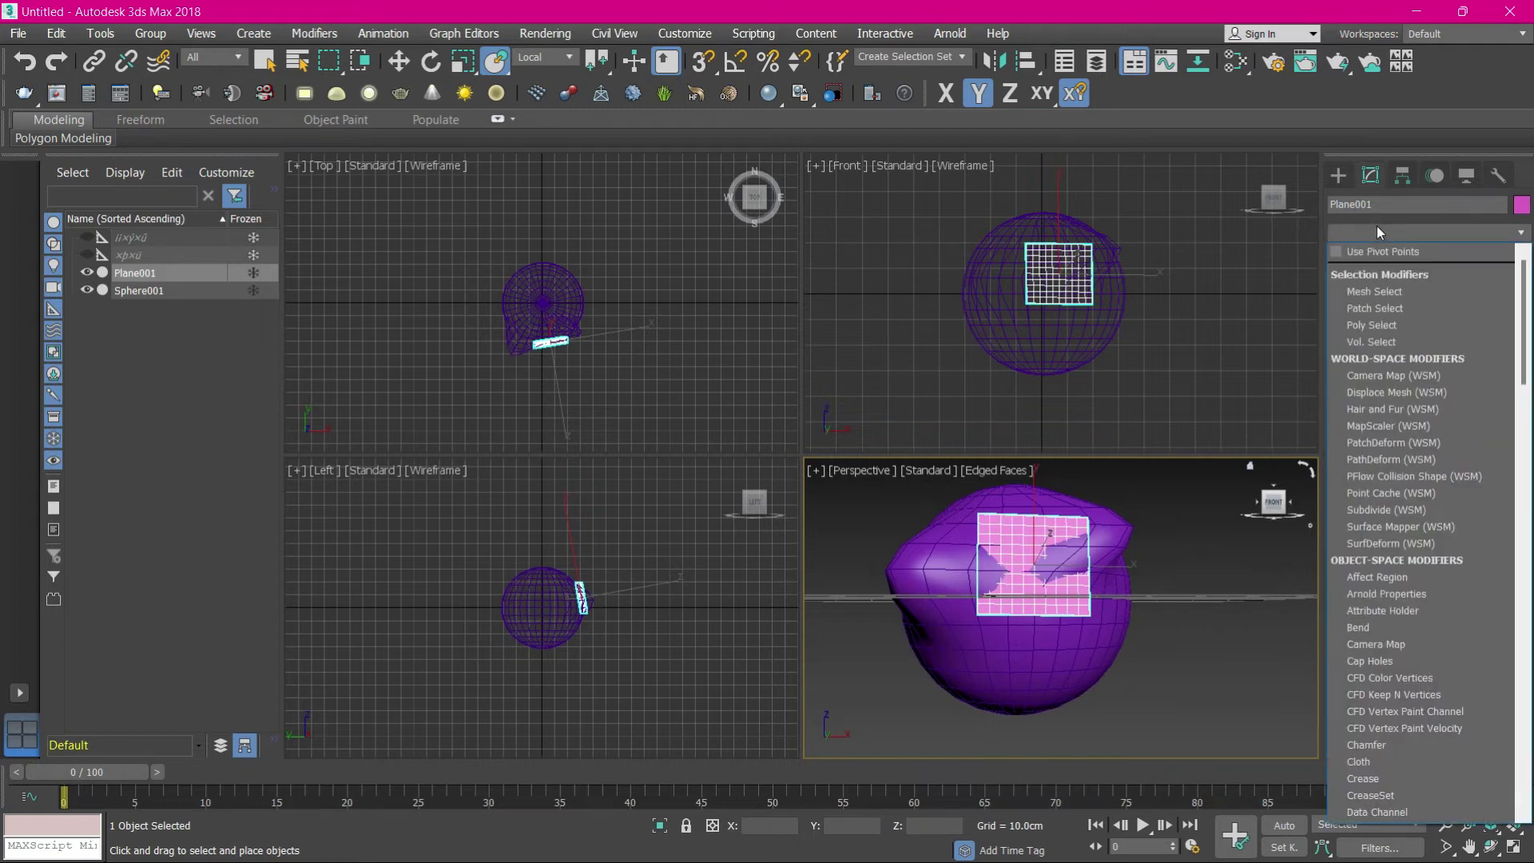
Add a tyConform modifier to Plane001 and pick Sphere001 as its target object
text(tyBend)
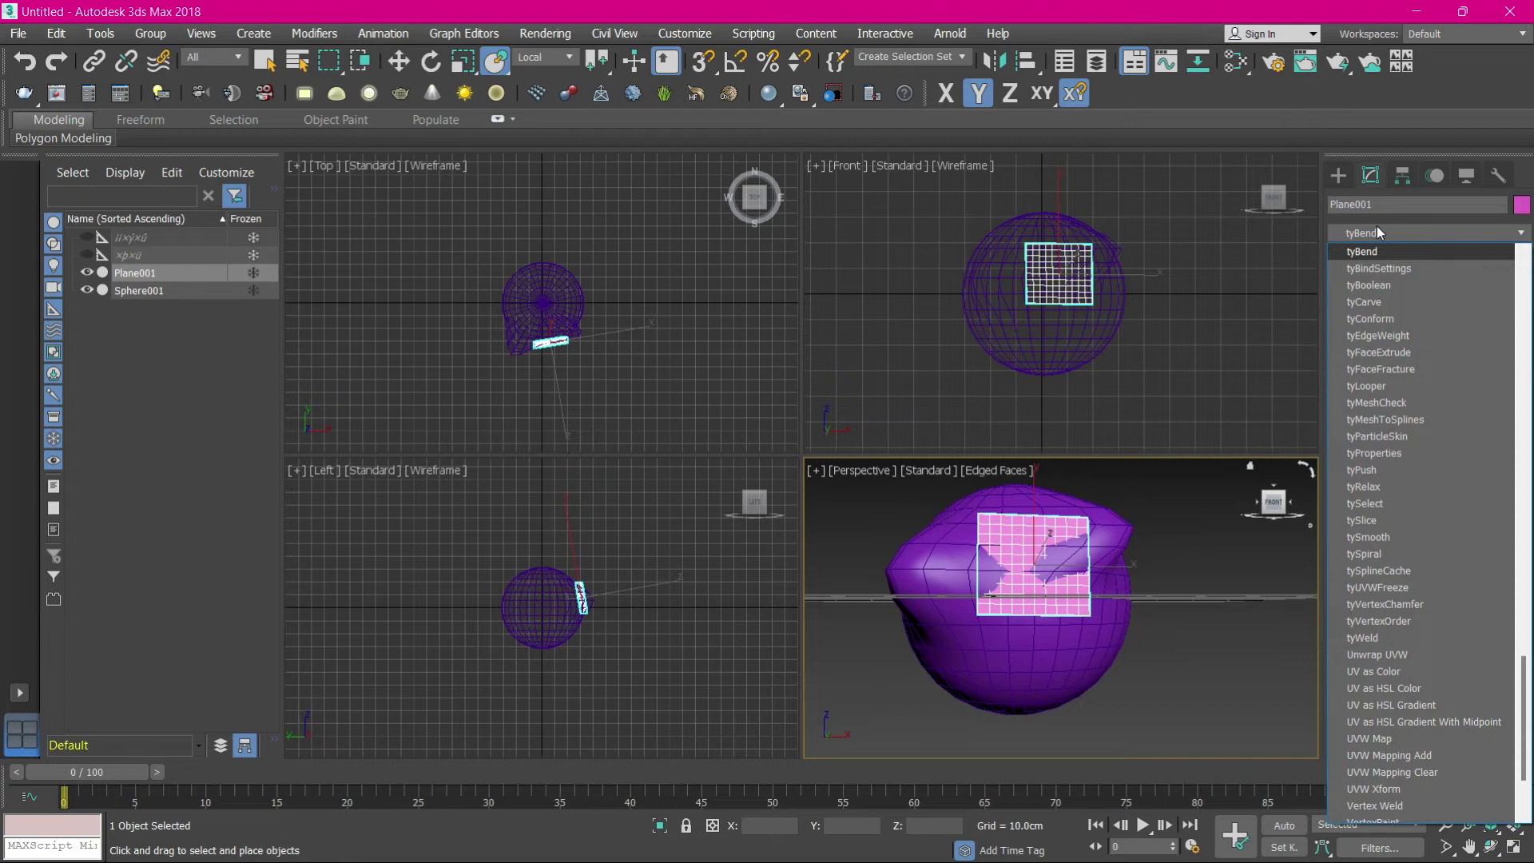
click(1370, 318)
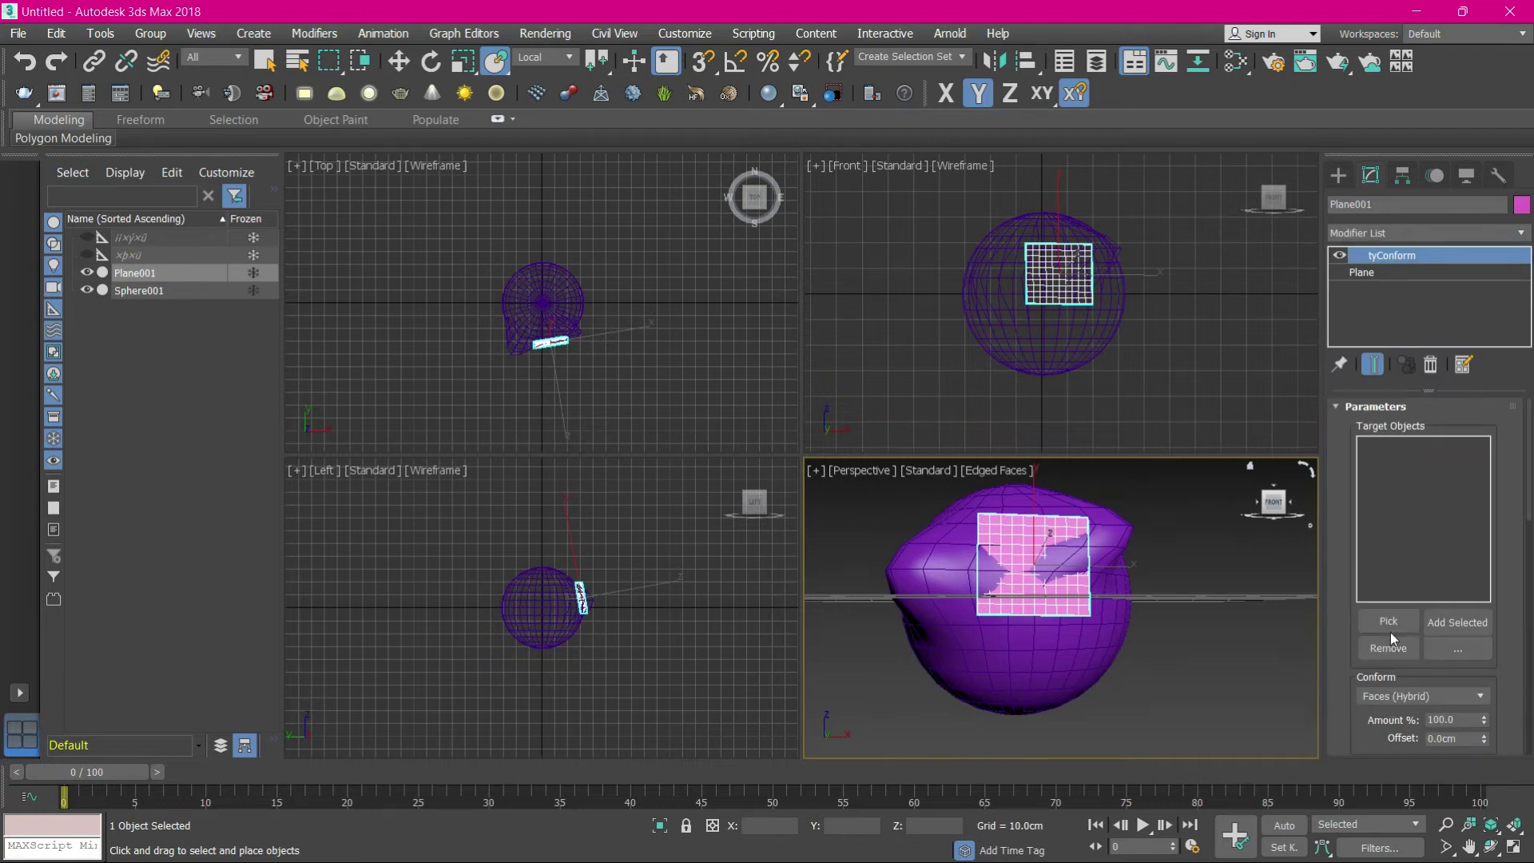
click(1391, 629)
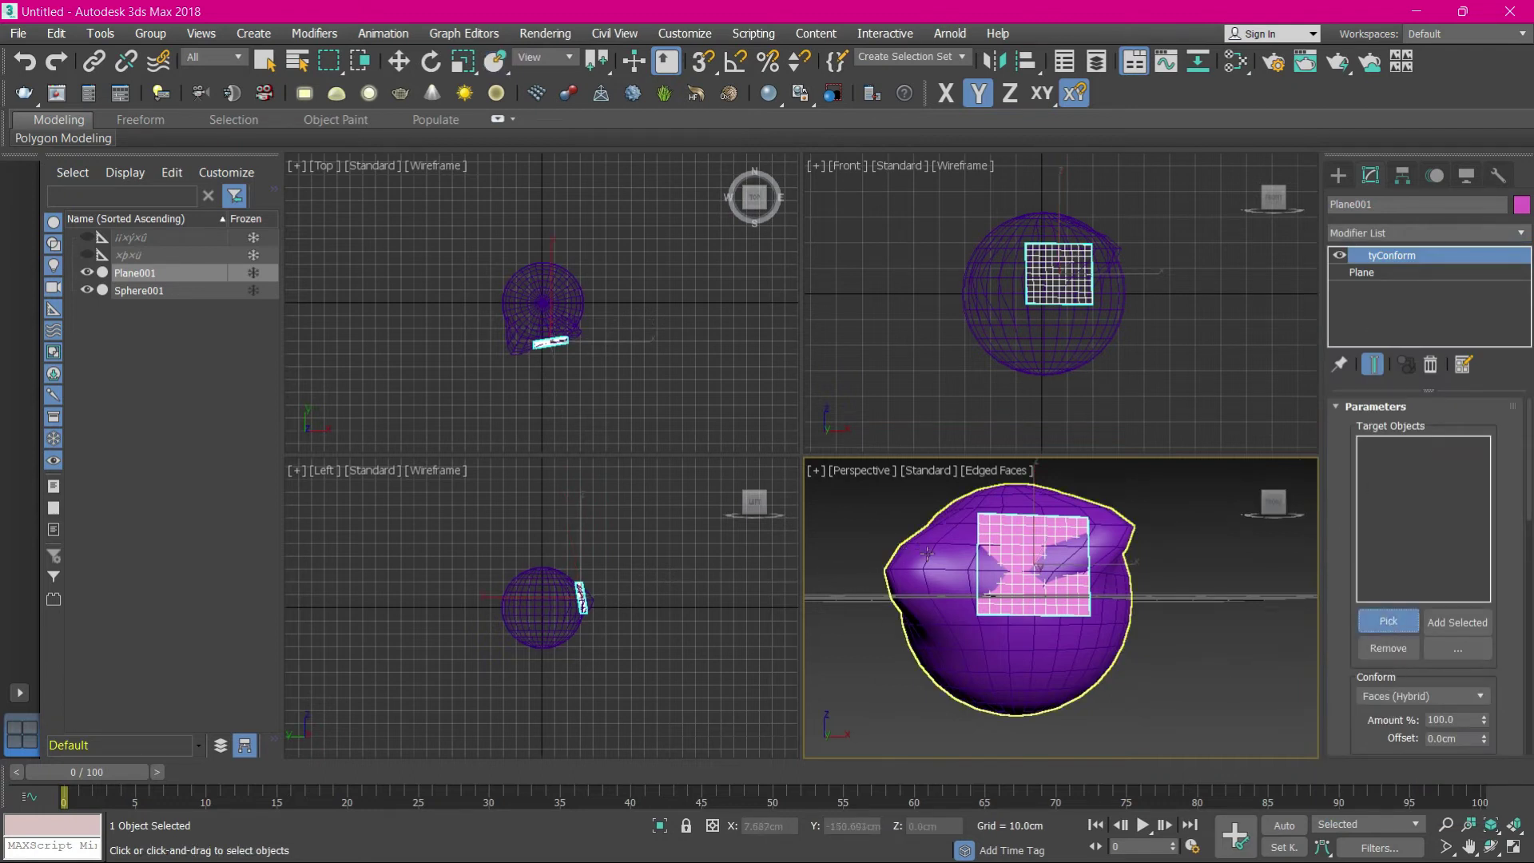
click(936, 557)
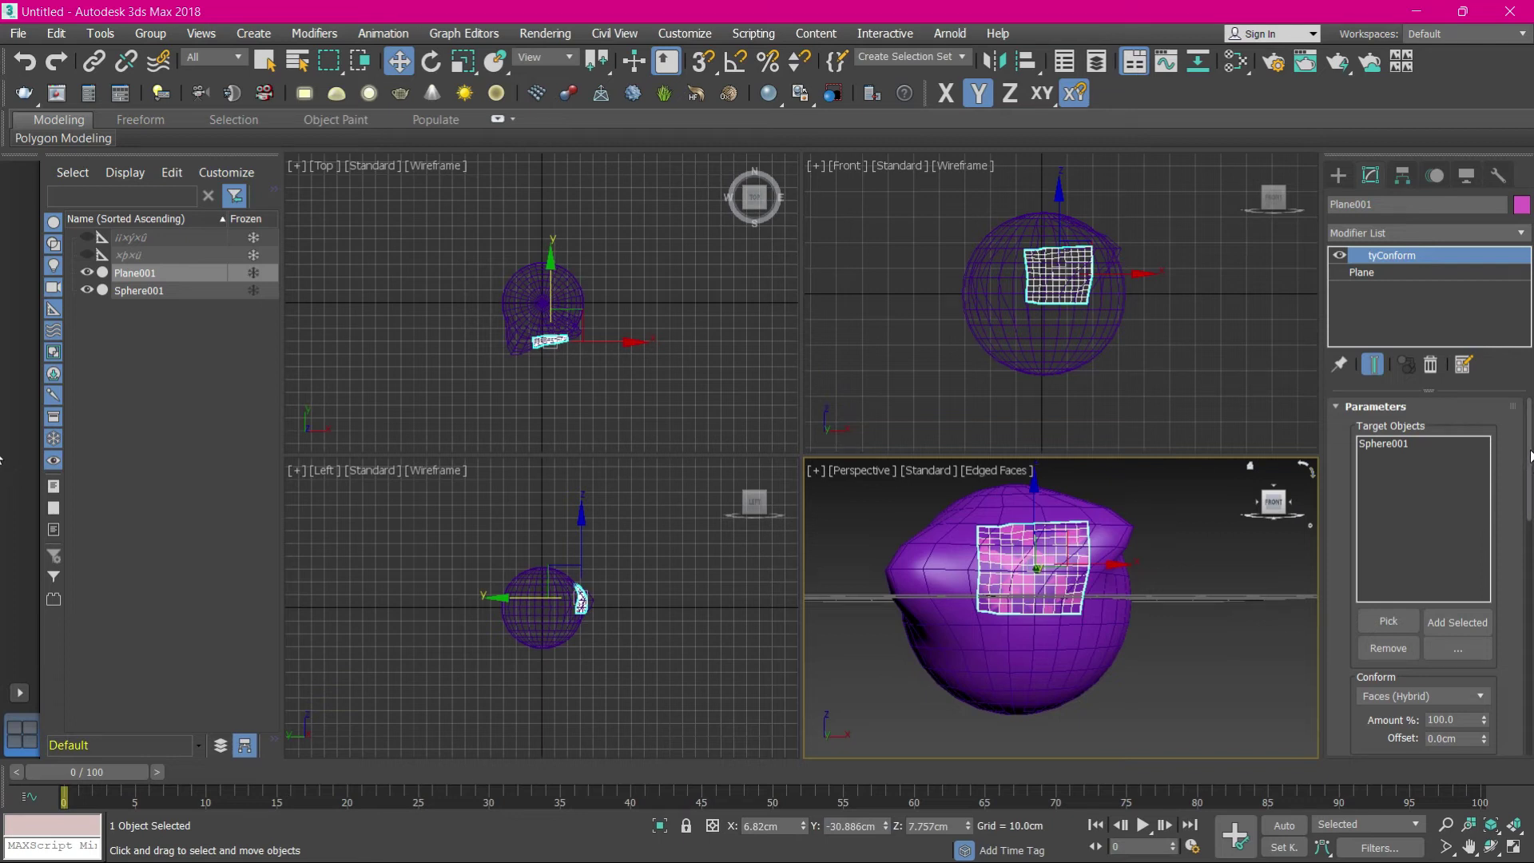
drag(1531, 457, 1533, 516)
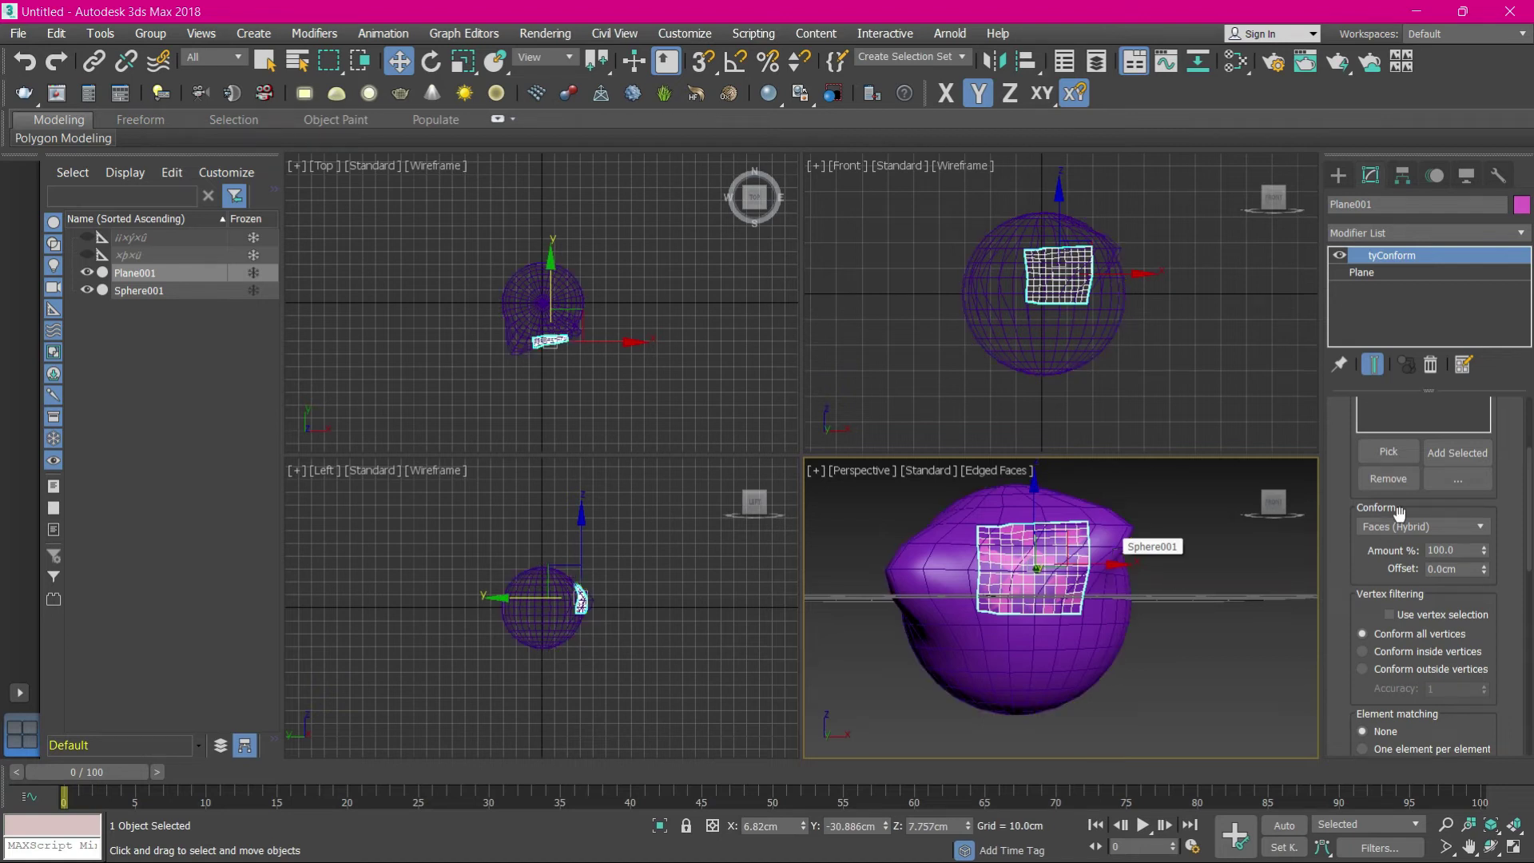
mouse_move(1528, 520)
mouse_down()
mouse_move(1527, 485)
mouse_move(1529, 534)
mouse_up()
click(1480, 529)
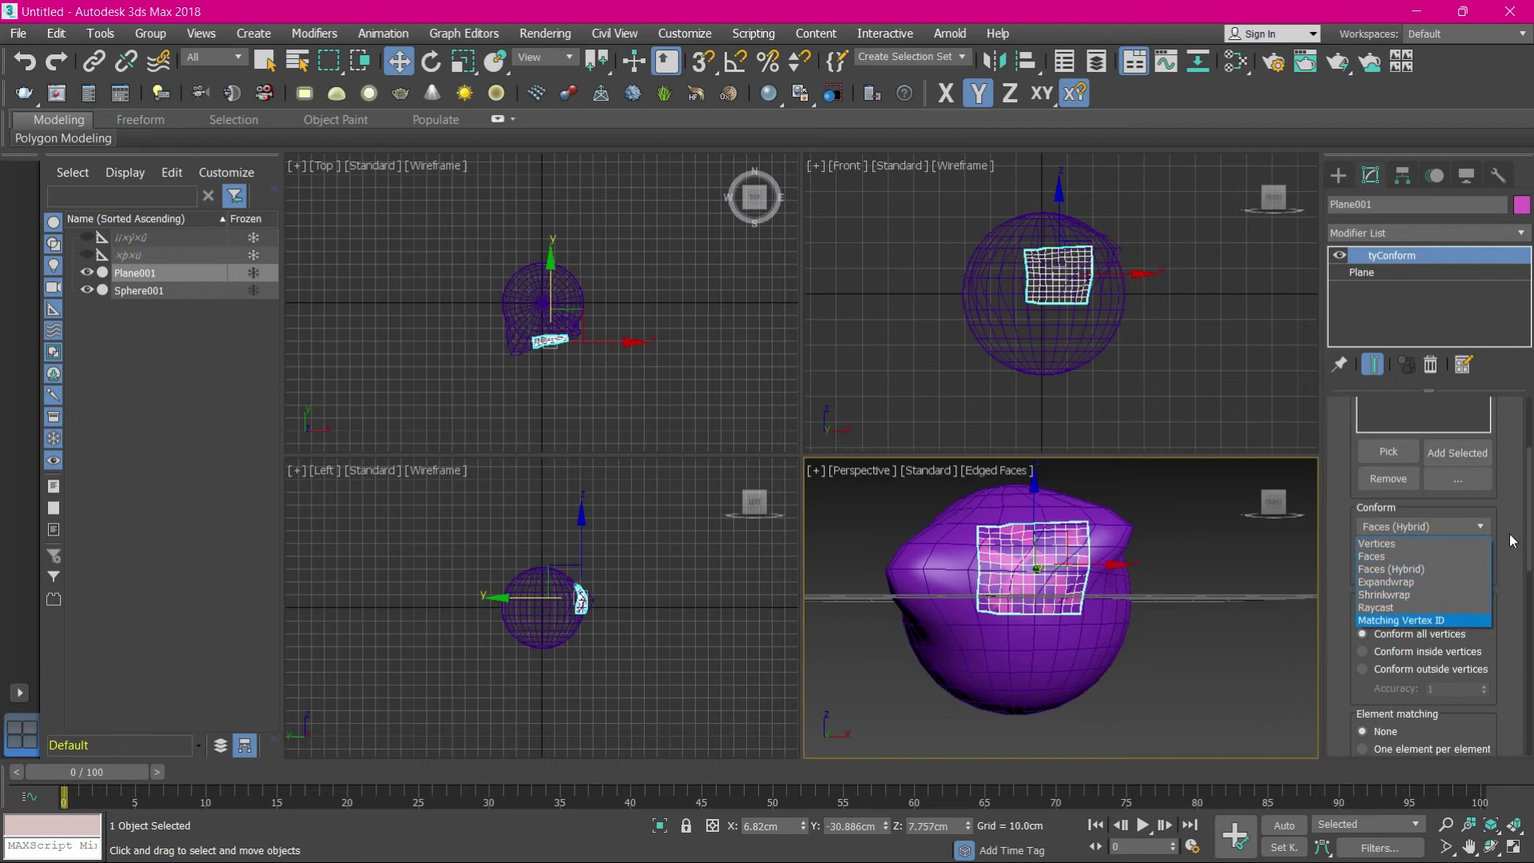
click(1513, 540)
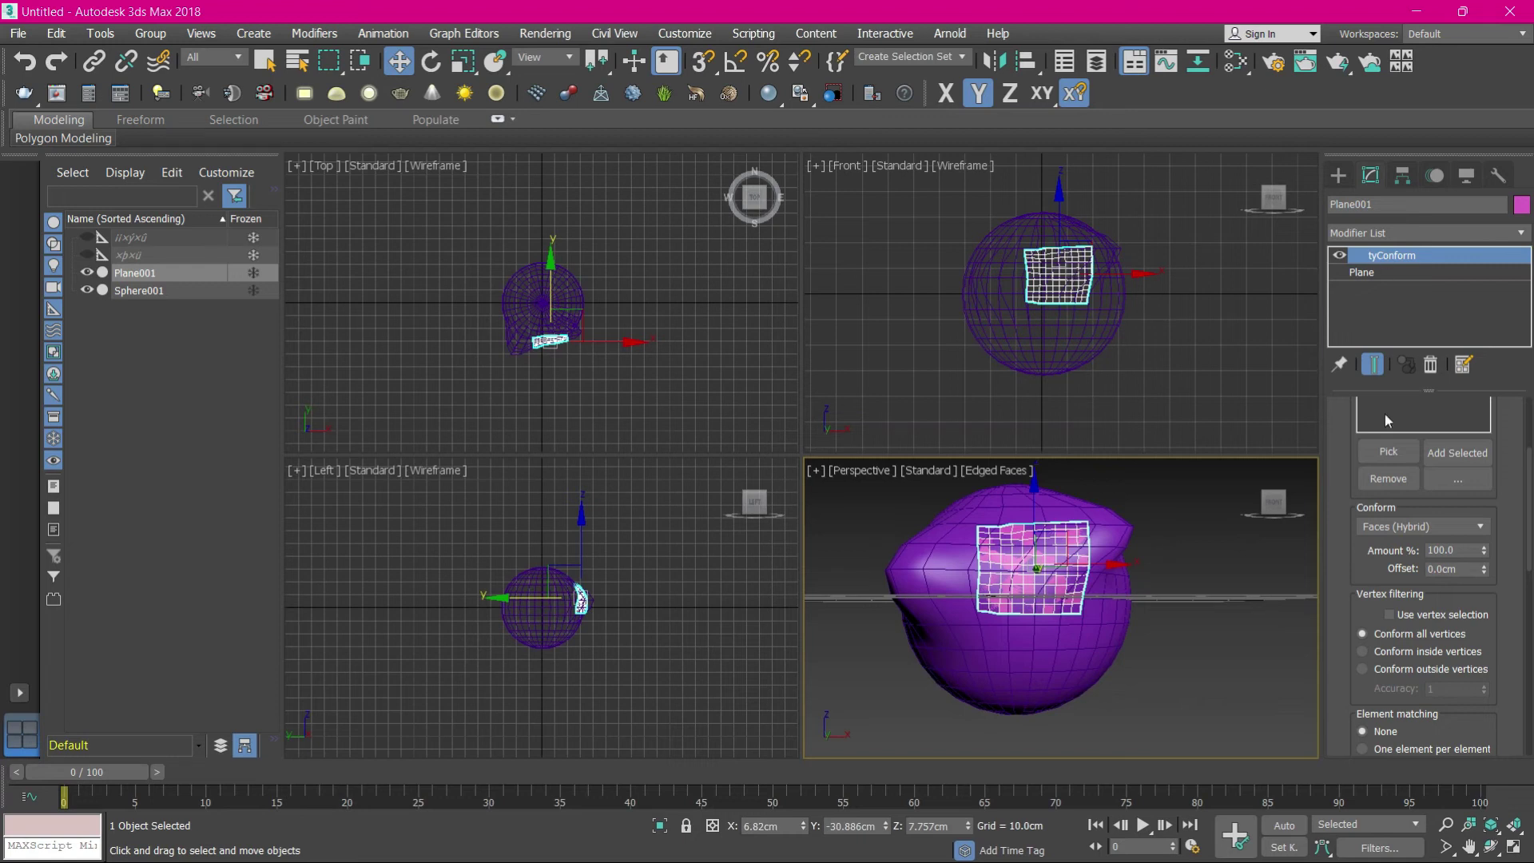
Add a Shell modifier above tyConform, thickening the plane outward 1.0cm
click(1410, 233)
key(s)
key(h)
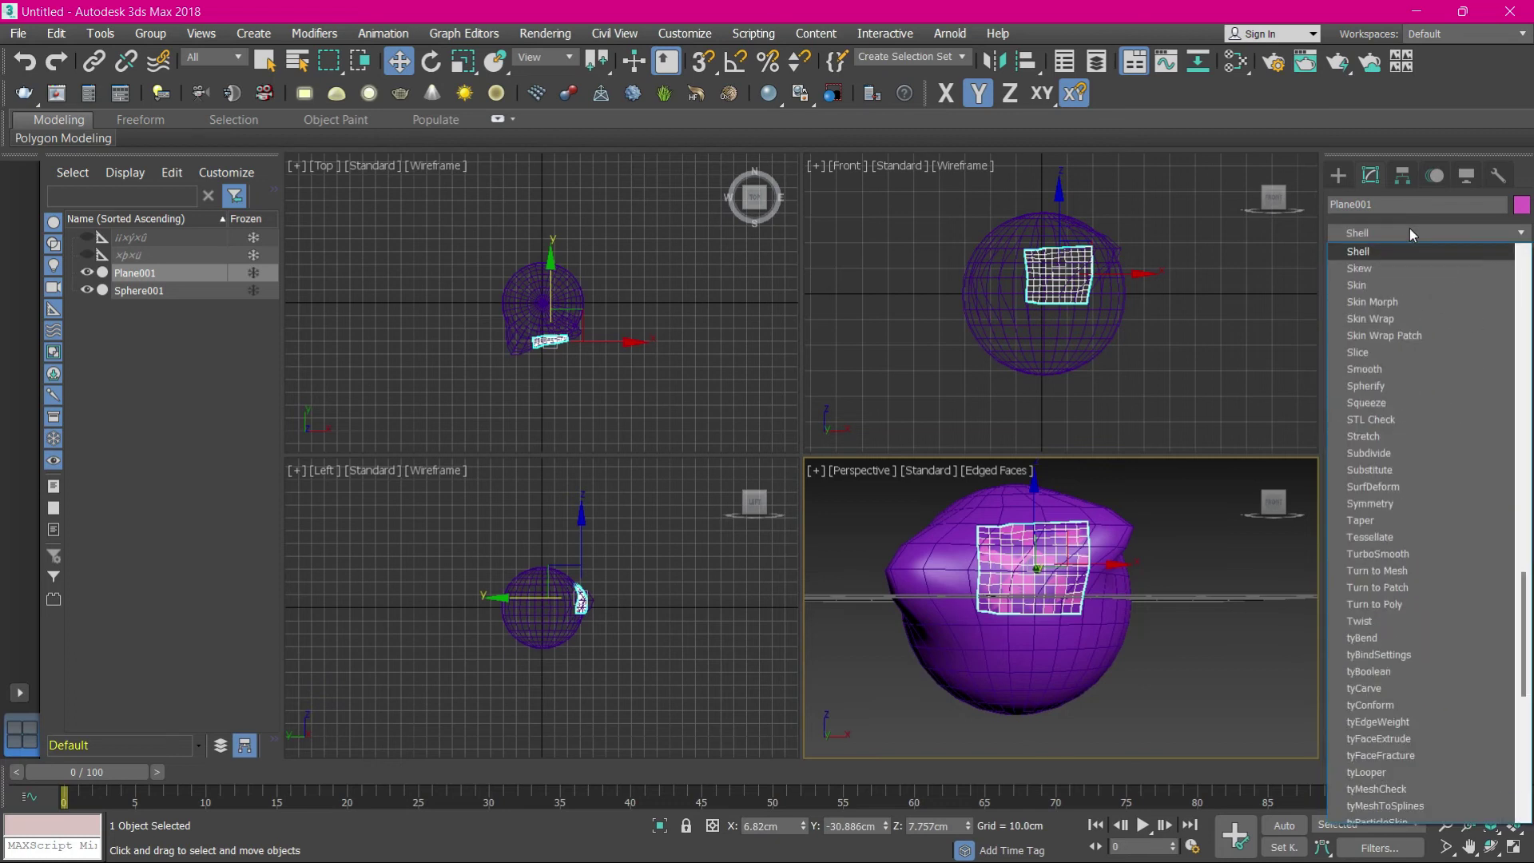
key(Return)
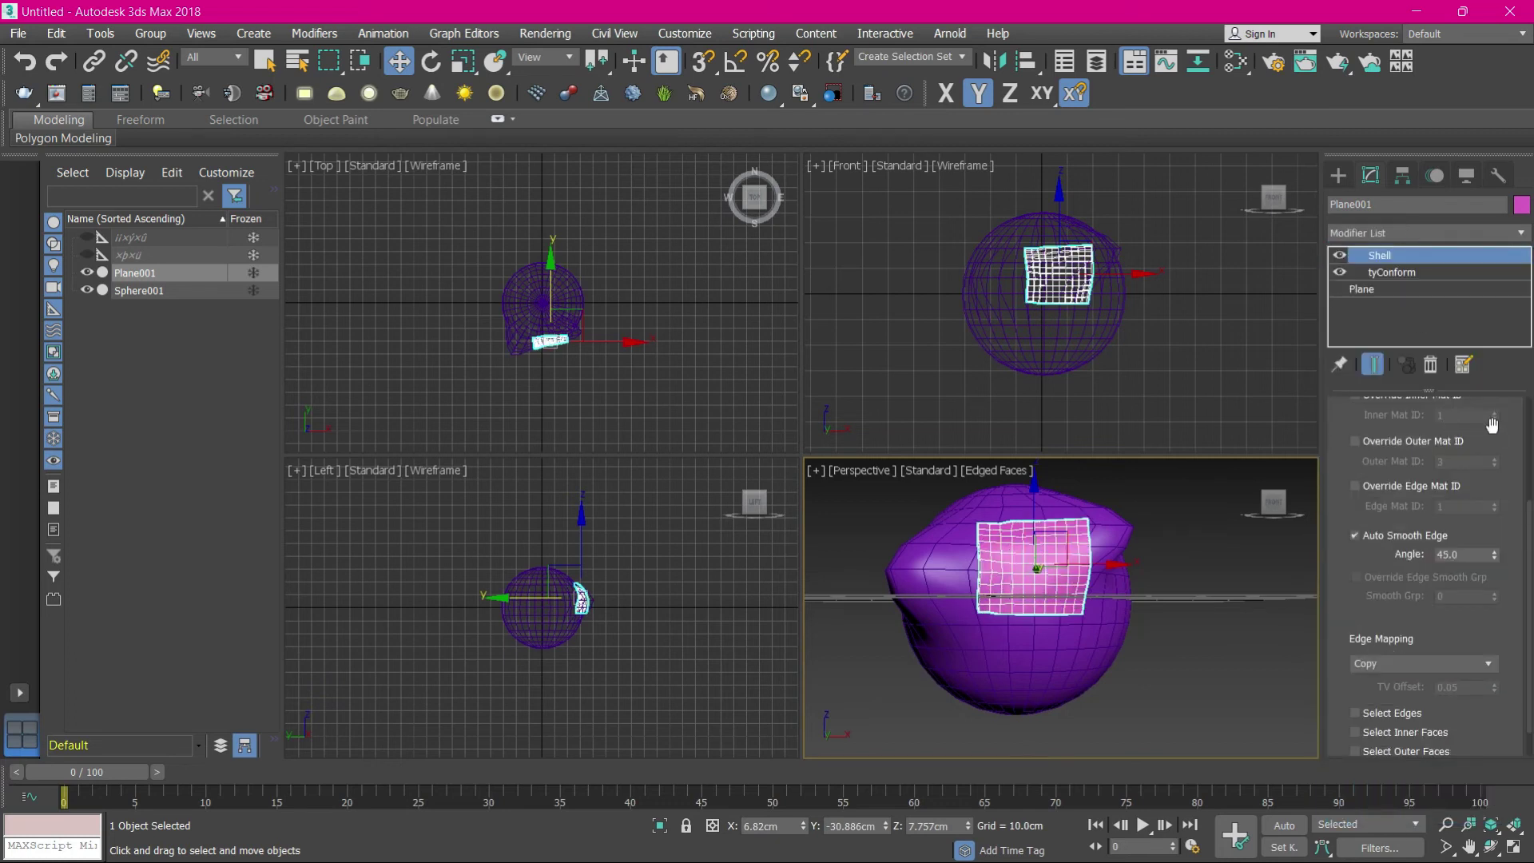
drag(1529, 511, 1532, 411)
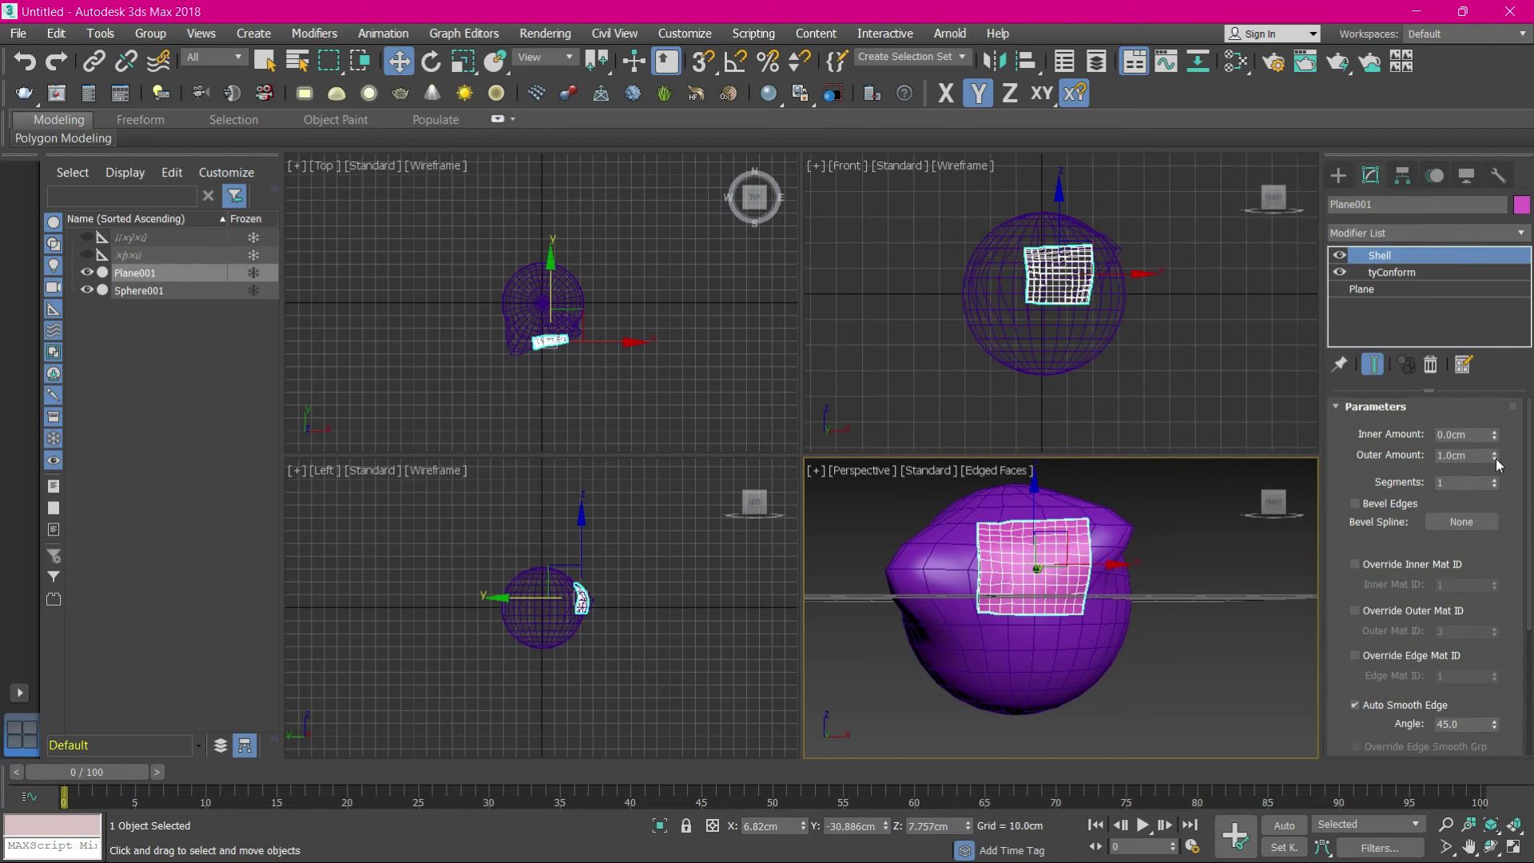
Deselect the plane and orbit the Perspective view around the sphere
click(1203, 550)
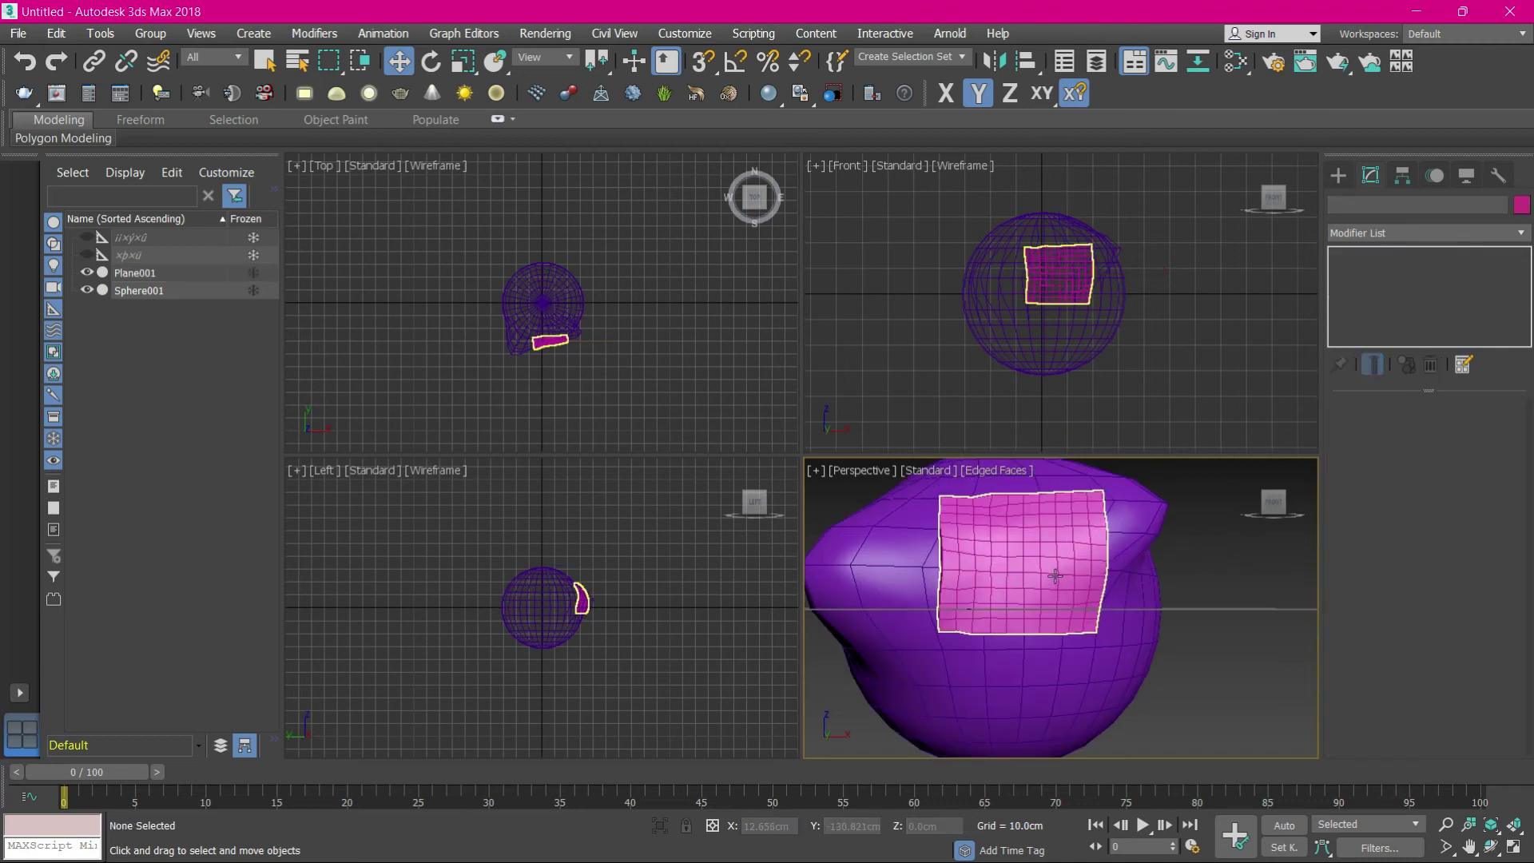
key(shift+w)
mouse_move(1126, 531)
mouse_down()
mouse_move(921, 633)
mouse_move(1200, 643)
mouse_move(1028, 602)
mouse_move(1127, 648)
mouse_move(1167, 572)
mouse_move(1064, 607)
mouse_move(1165, 616)
mouse_move(1096, 631)
mouse_move(1225, 577)
mouse_up()
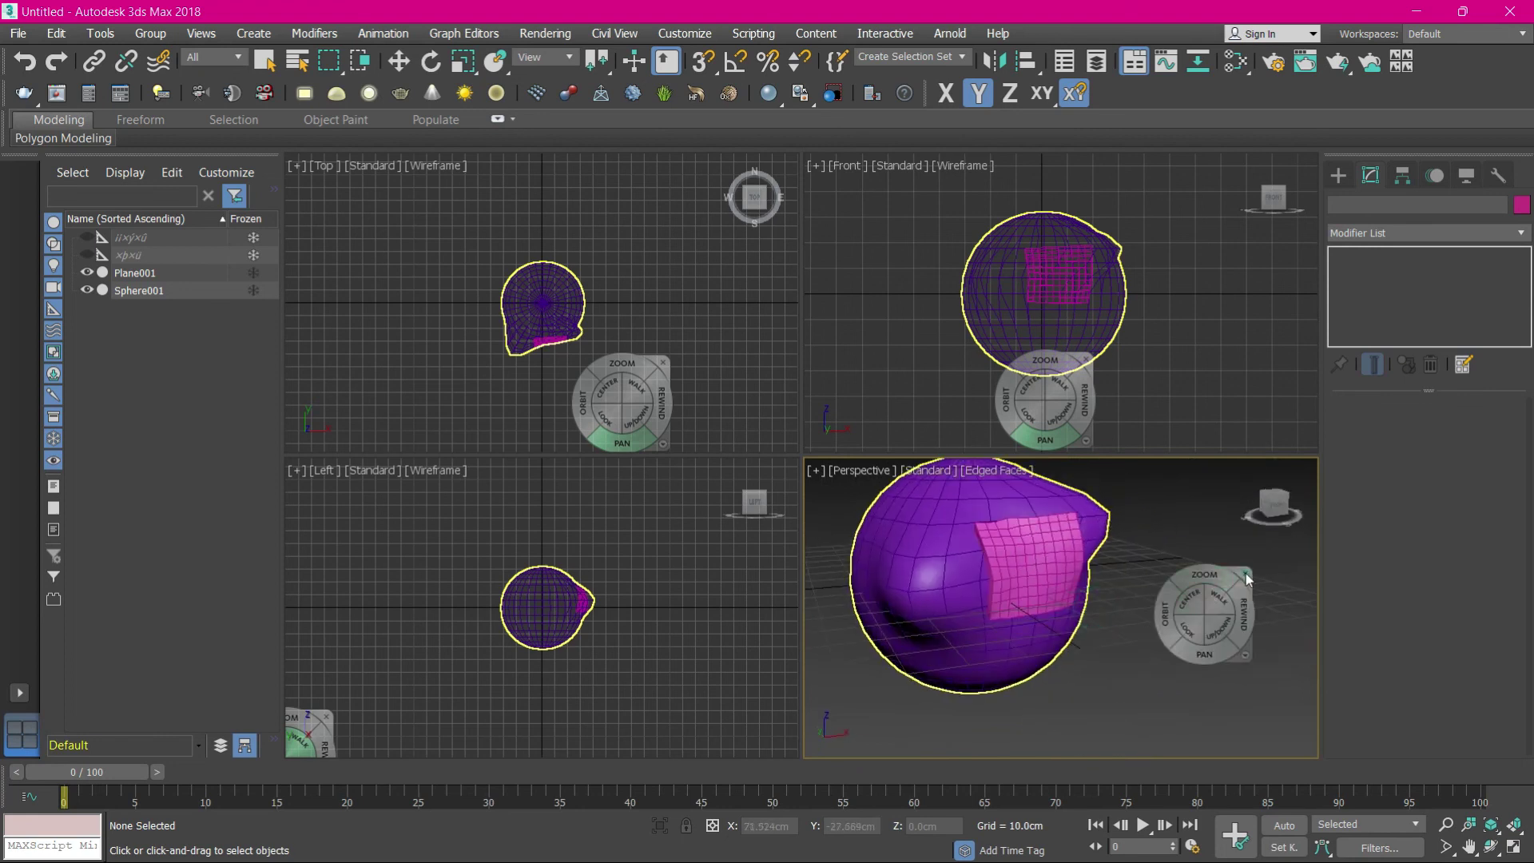
Leave orbit mode and select the pink plane with the Move tool
click(1242, 573)
scroll(1086, 535, down, 2)
click(1086, 535)
click(1013, 588)
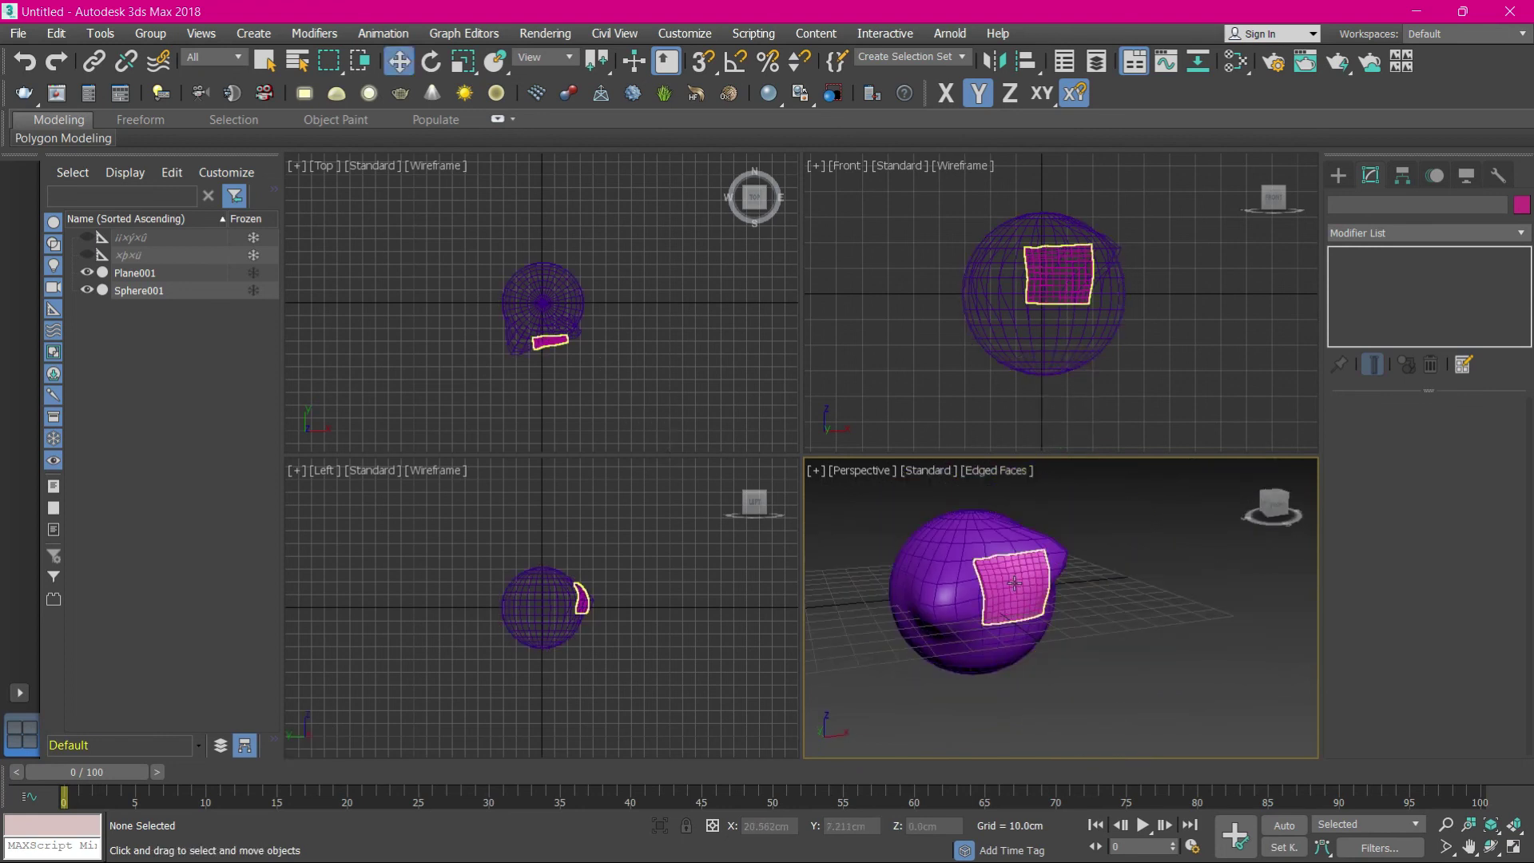
Zoom and orbit the Perspective view to see the thickened plane from the side
scroll(1058, 569, up, 3)
scroll(1058, 570, down, 3)
scroll(1058, 570, up, 3)
scroll(1058, 570, up, 2)
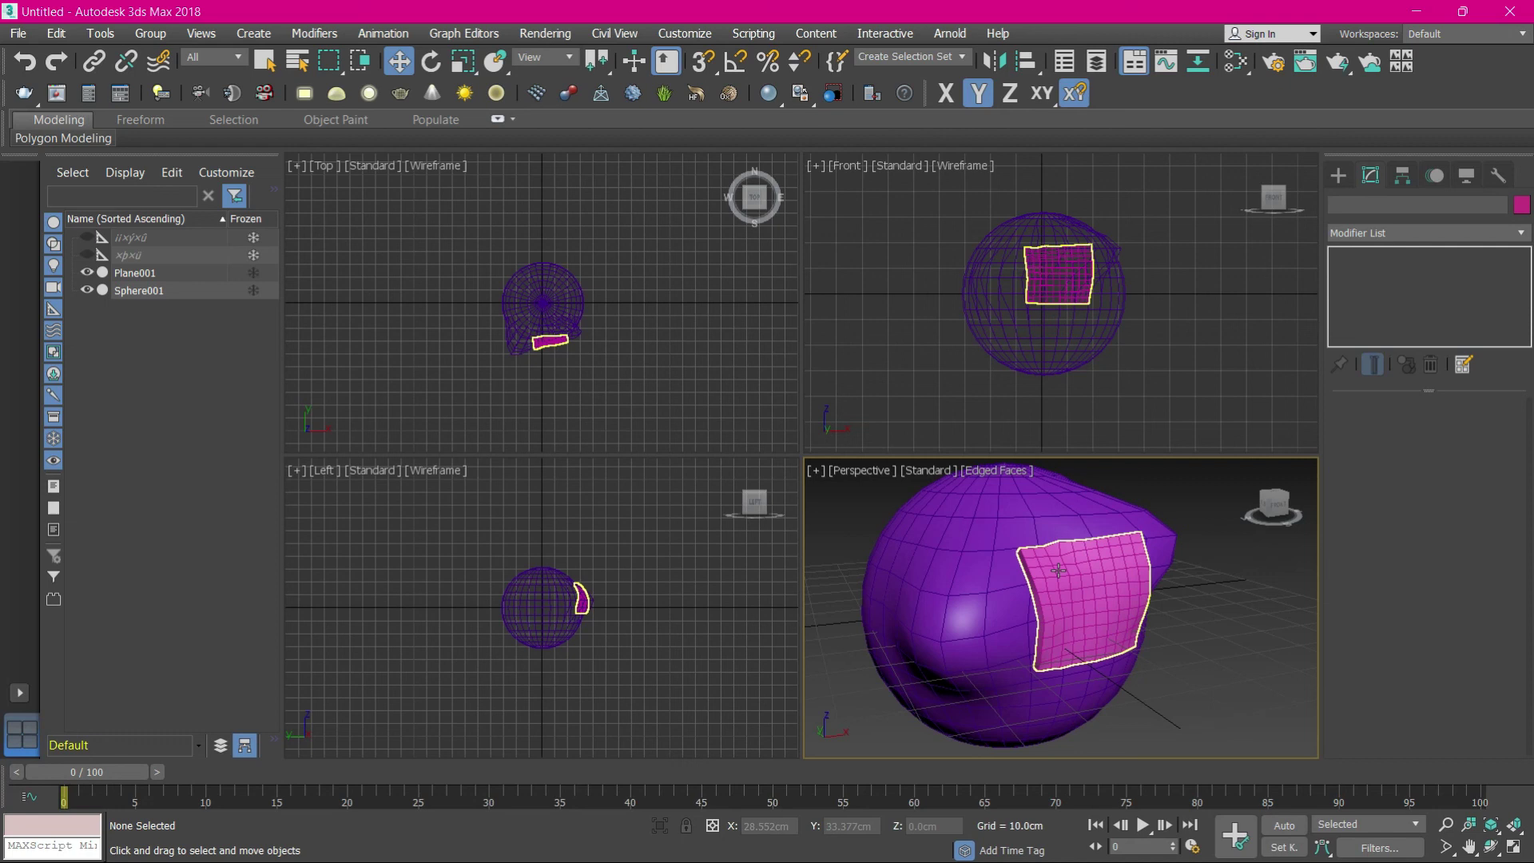
alt+middle_drag(1058, 570, 908, 495)
drag(907, 495, 1235, 719)
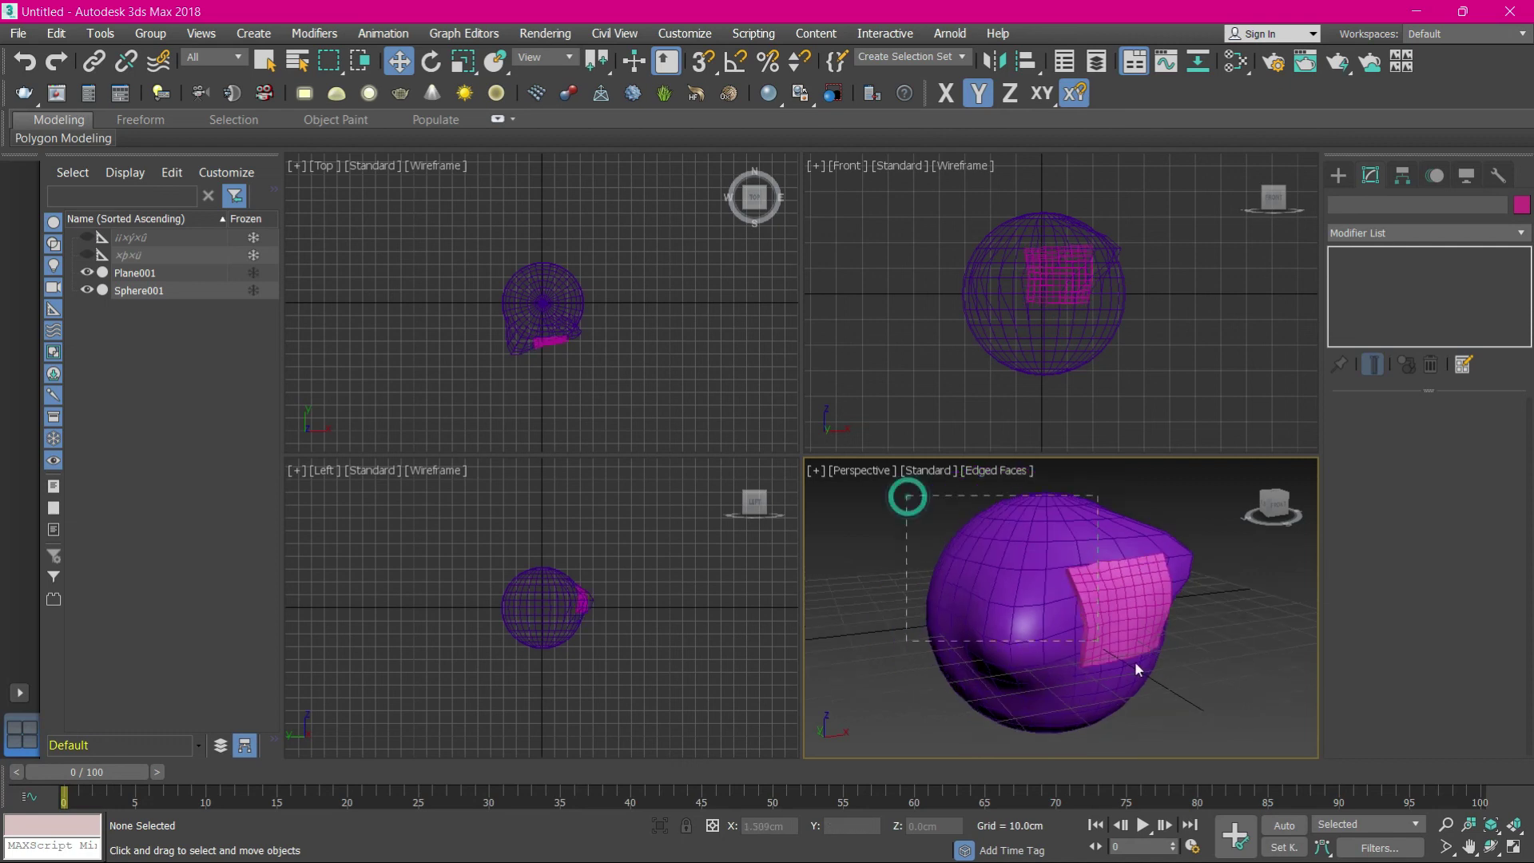